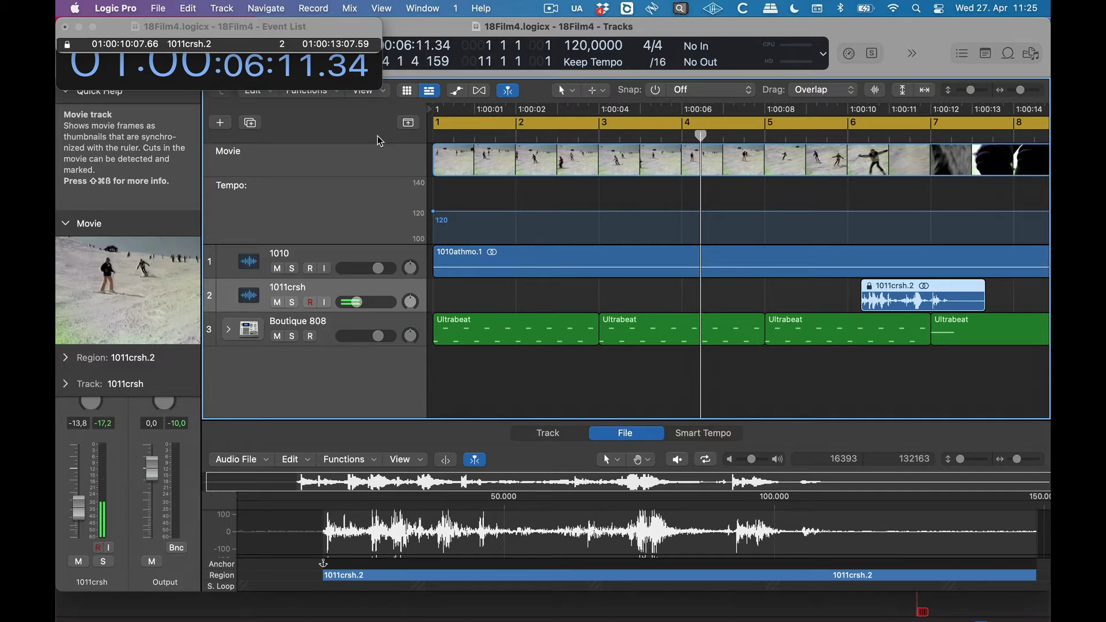
Look up the Lock and Unlock SMPTE Position commands for the 1011crsh.2 region
key("super+Left")
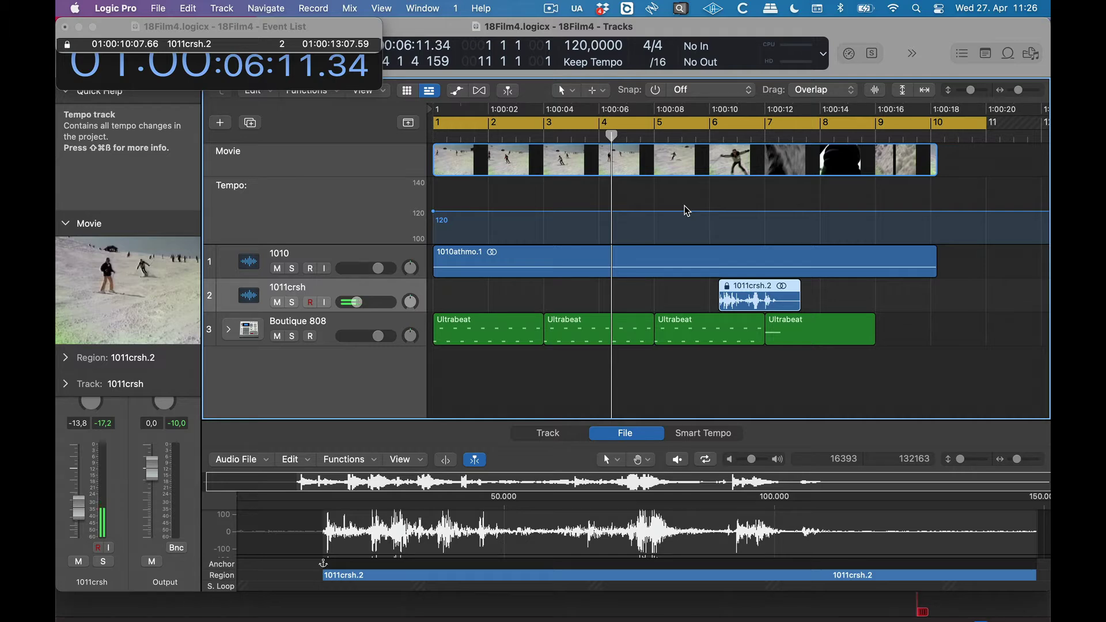
left_click(311, 91)
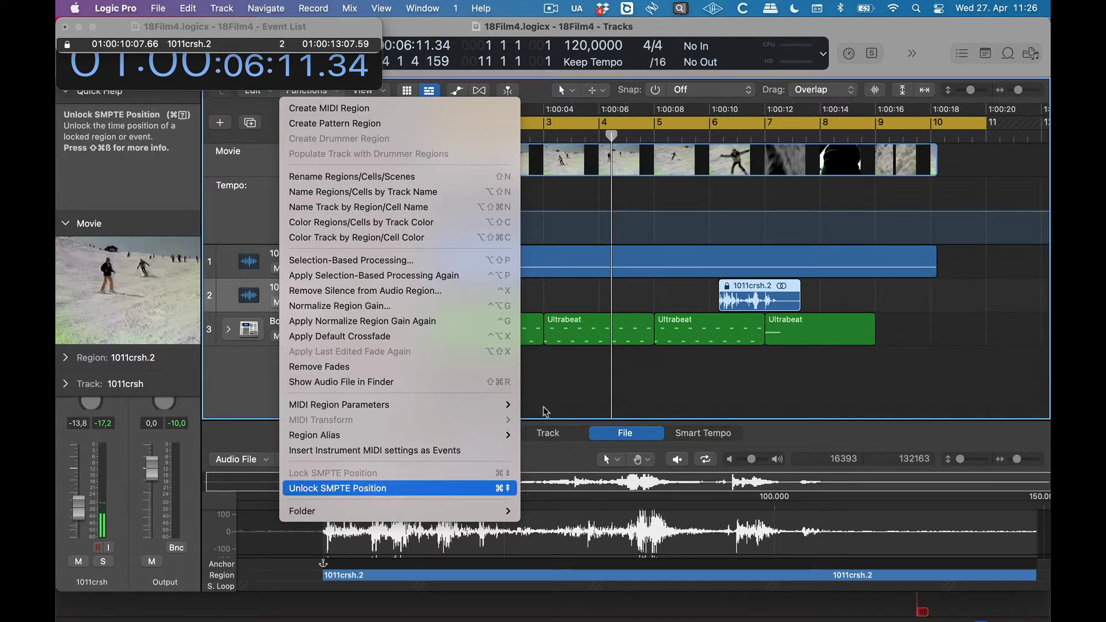
left_click(734, 297)
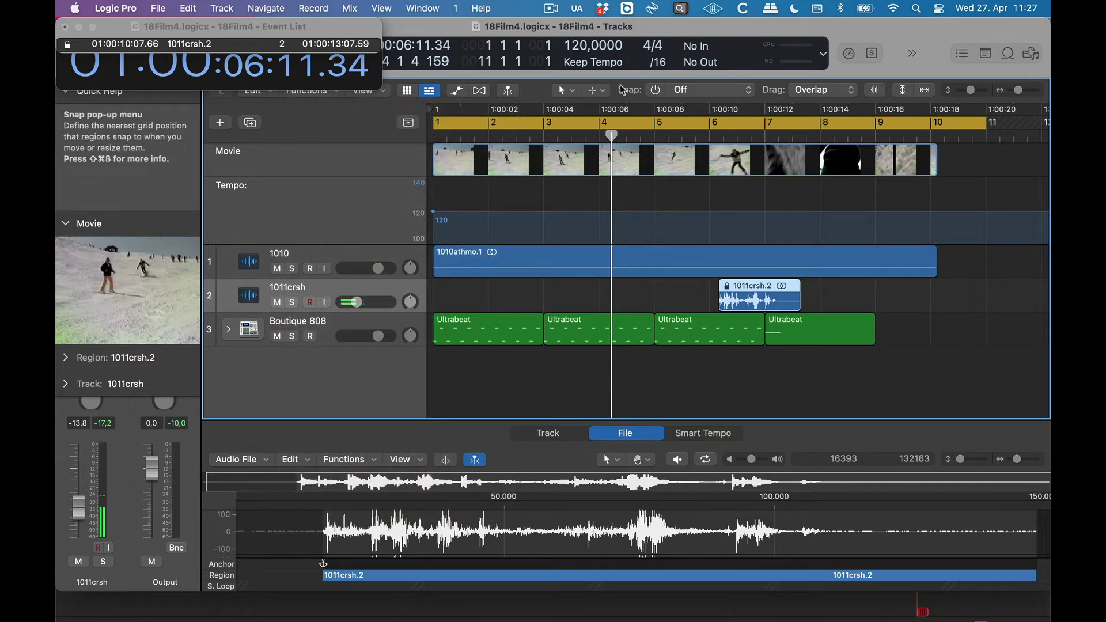
Try project tempos of 110 and 127 BPM and leave the tempo at 106 BPM, checking the position of the SMPTE-locked 1011crsh.2 region
left_click_drag(584, 49, 585, 61)
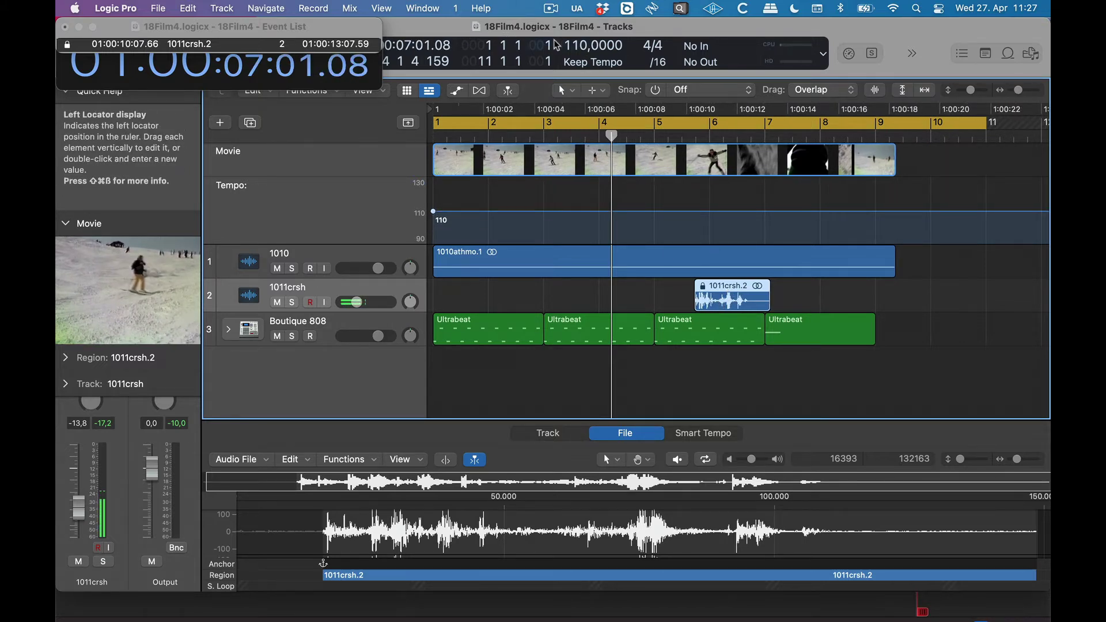
left_click_drag(576, 47, 576, 35)
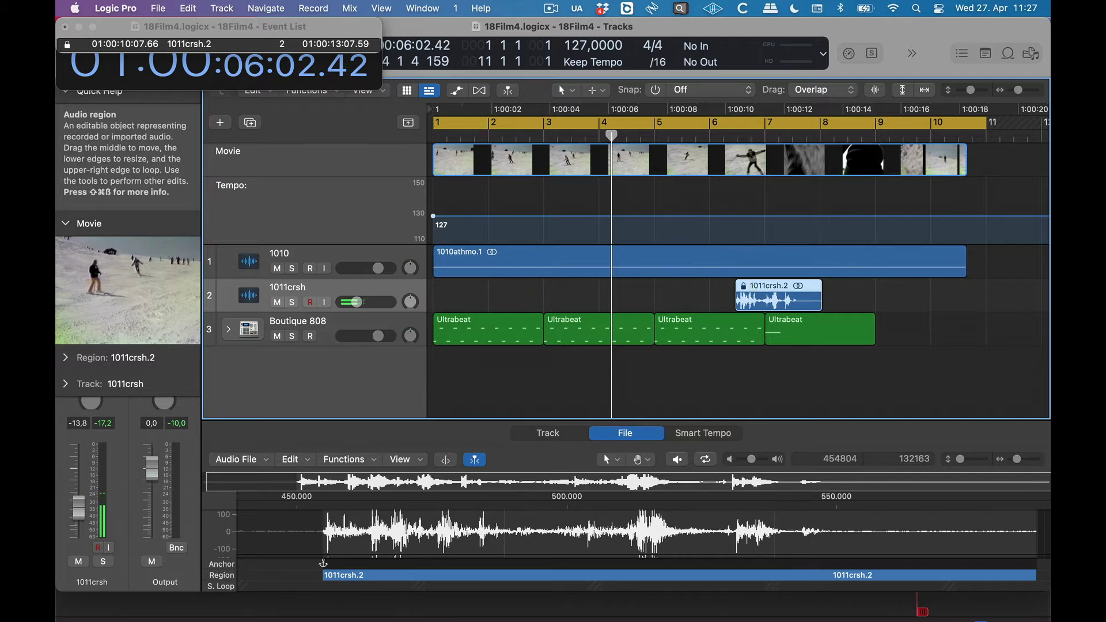
left_click_drag(754, 288, 754, 288)
left_click_drag(579, 53, 575, 95)
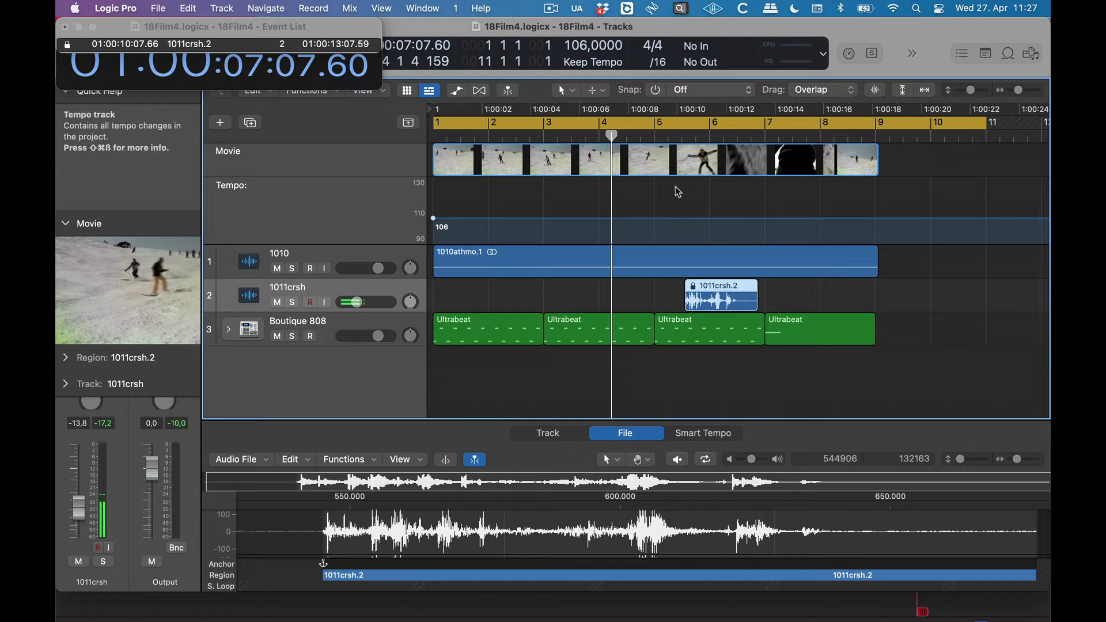
left_click_drag(710, 293, 710, 293)
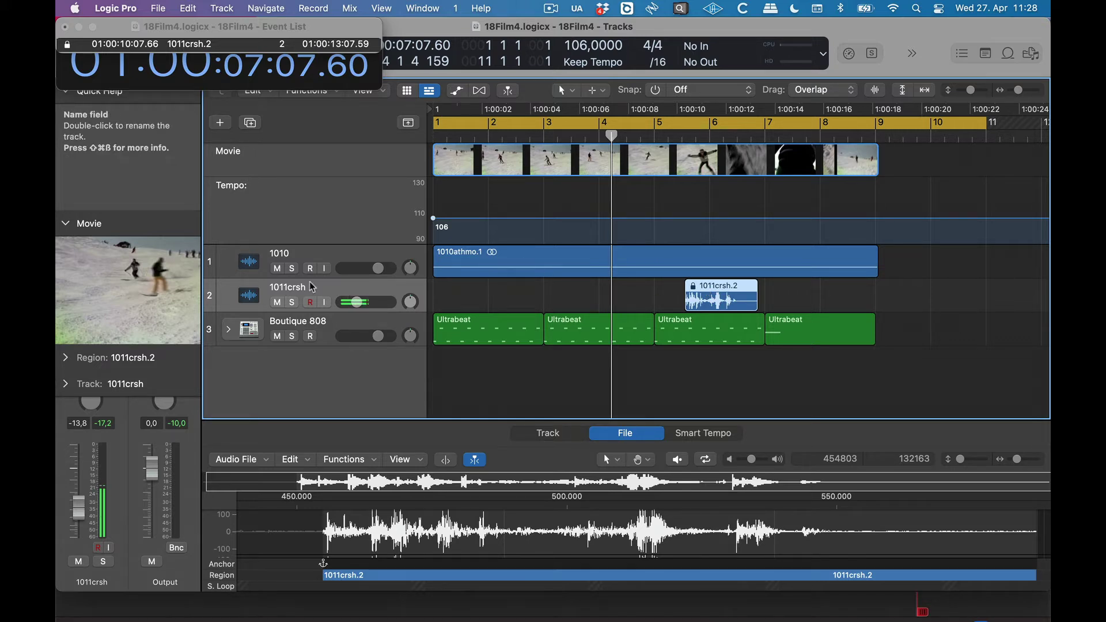
Open the movie in its own window and mute the 1011crsh and Boutique 808 tracks
double_click(156, 281)
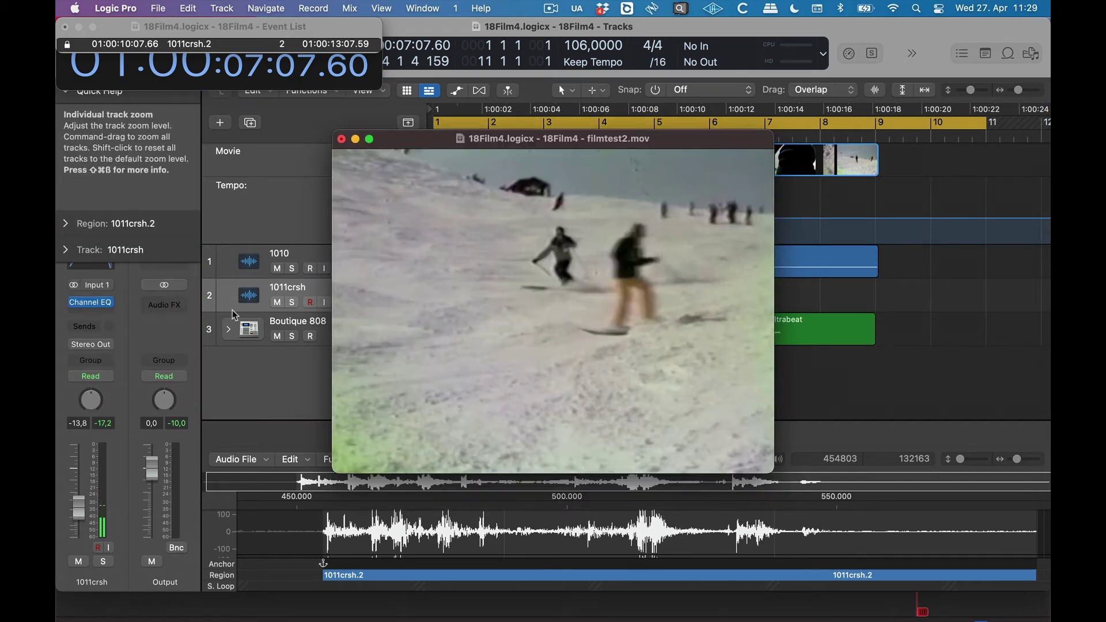
left_click(277, 302)
left_click(277, 336)
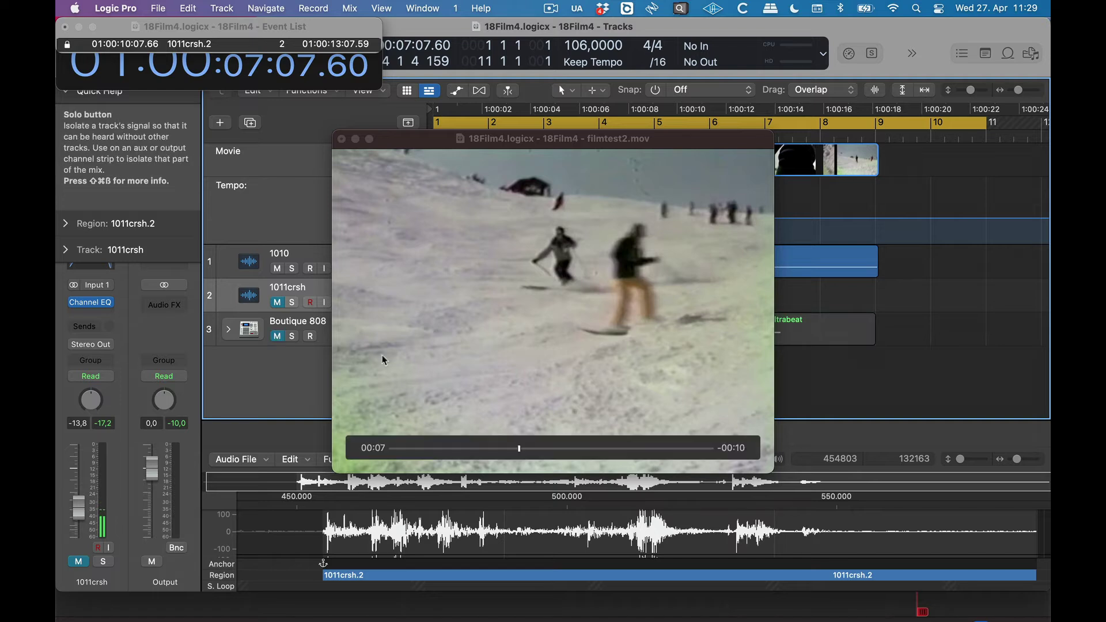
Scrub the movie to about 3 seconds, play from there and stop at about 13 seconds
left_click_drag(512, 453, 457, 454)
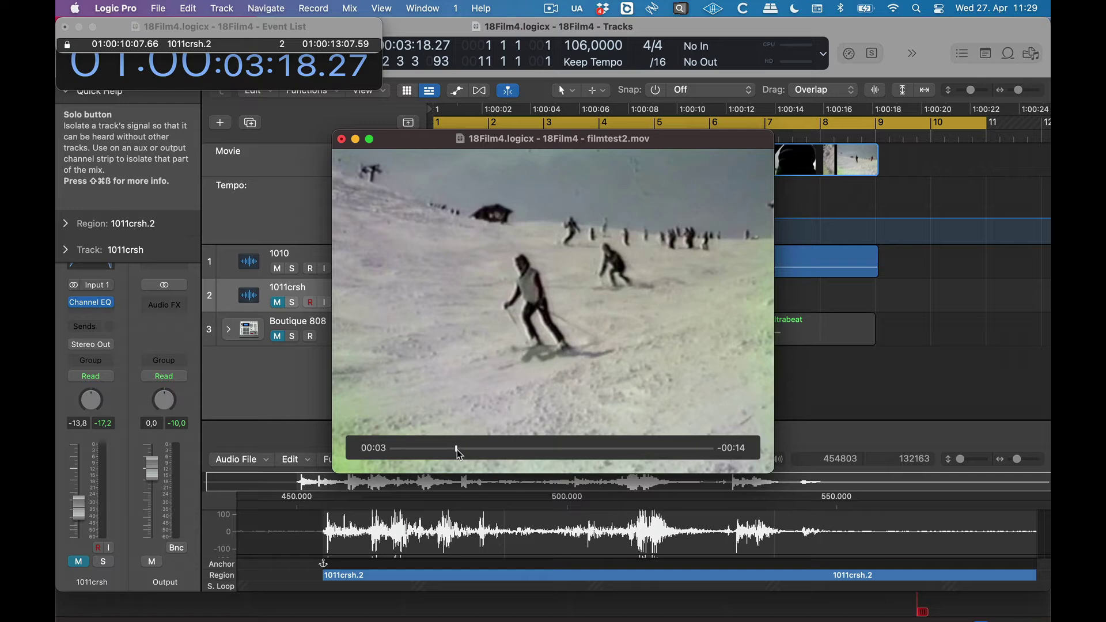
key("Return")
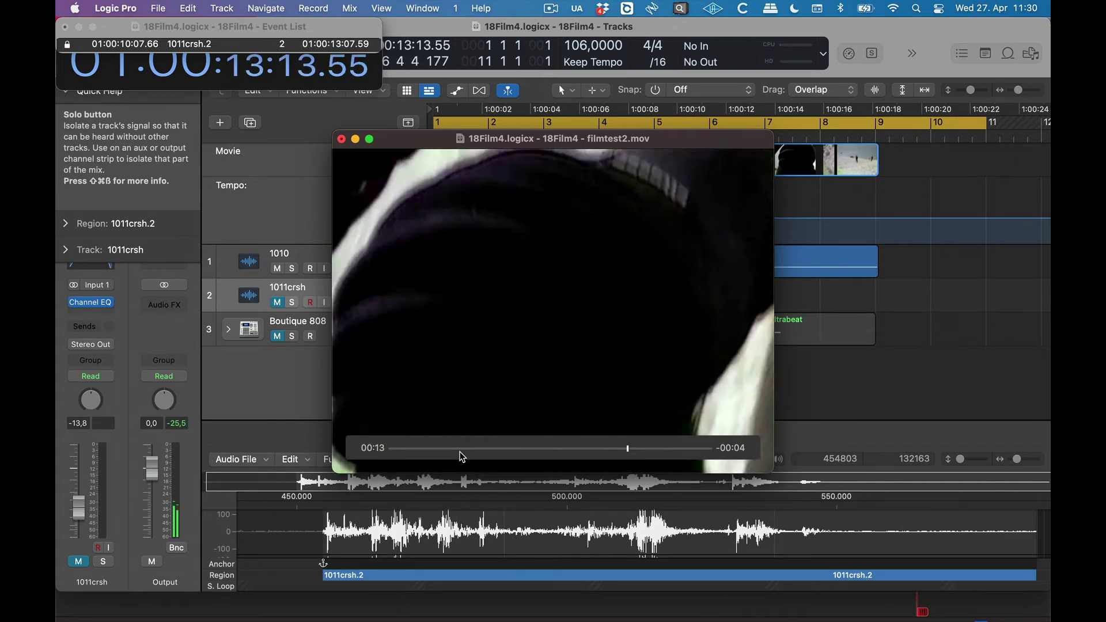
key("space")
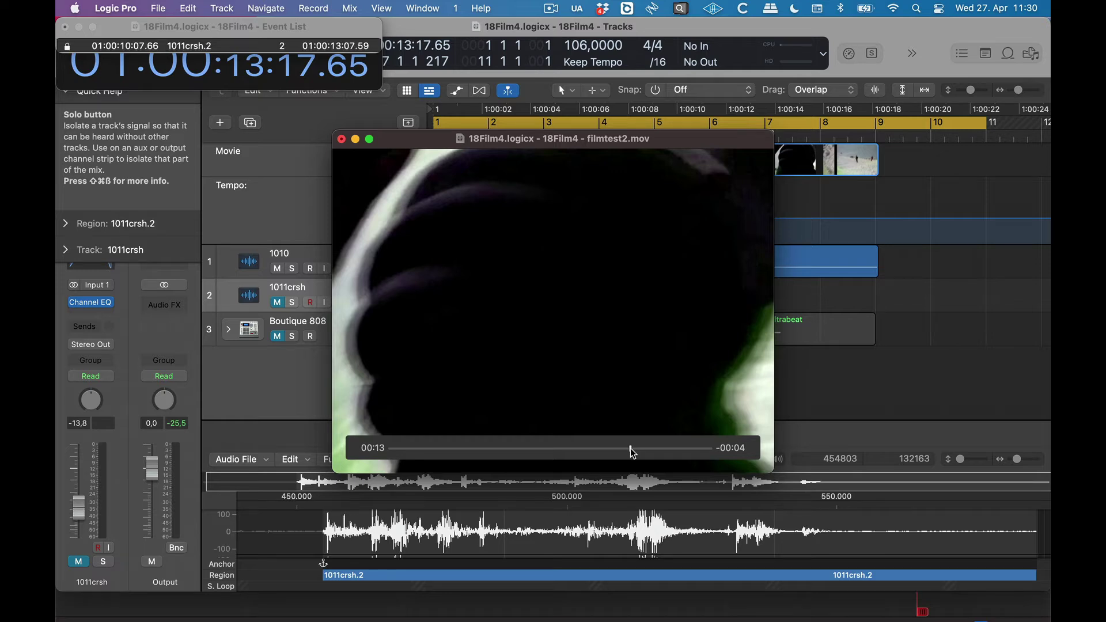
Check the frame rate in the project's synchronization settings and close the settings window
left_click(157, 8)
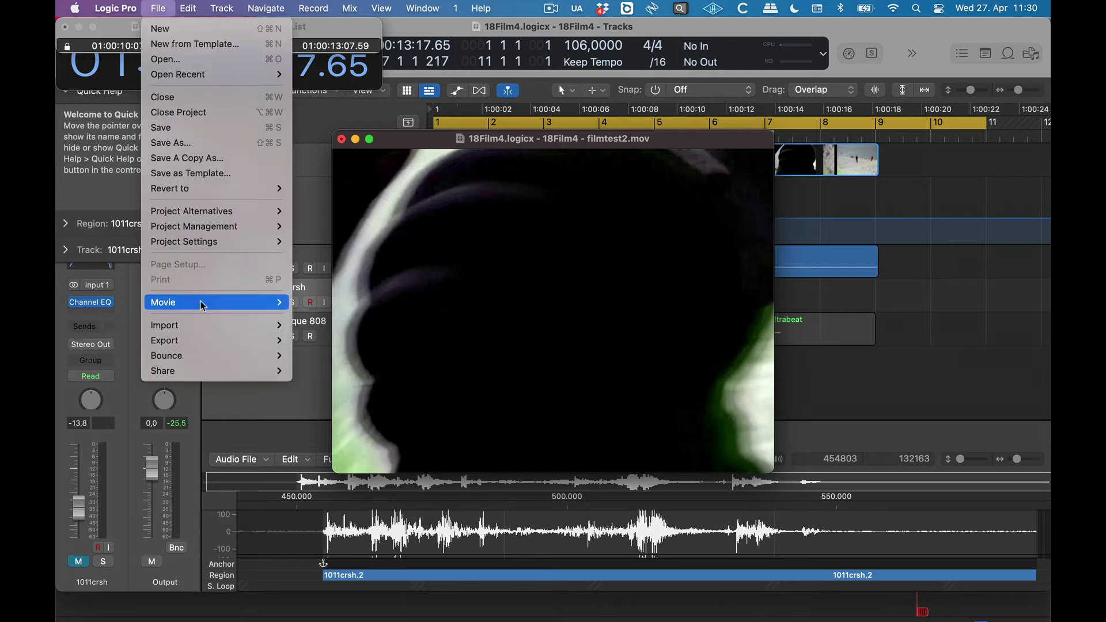
mouse_move(199, 324)
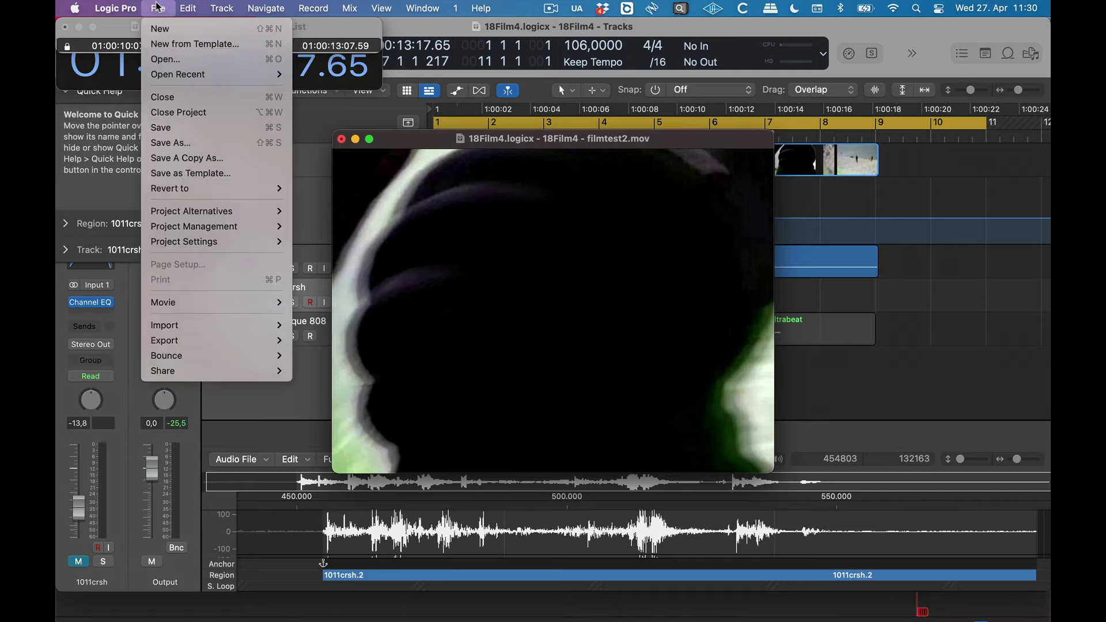
mouse_move(275, 242)
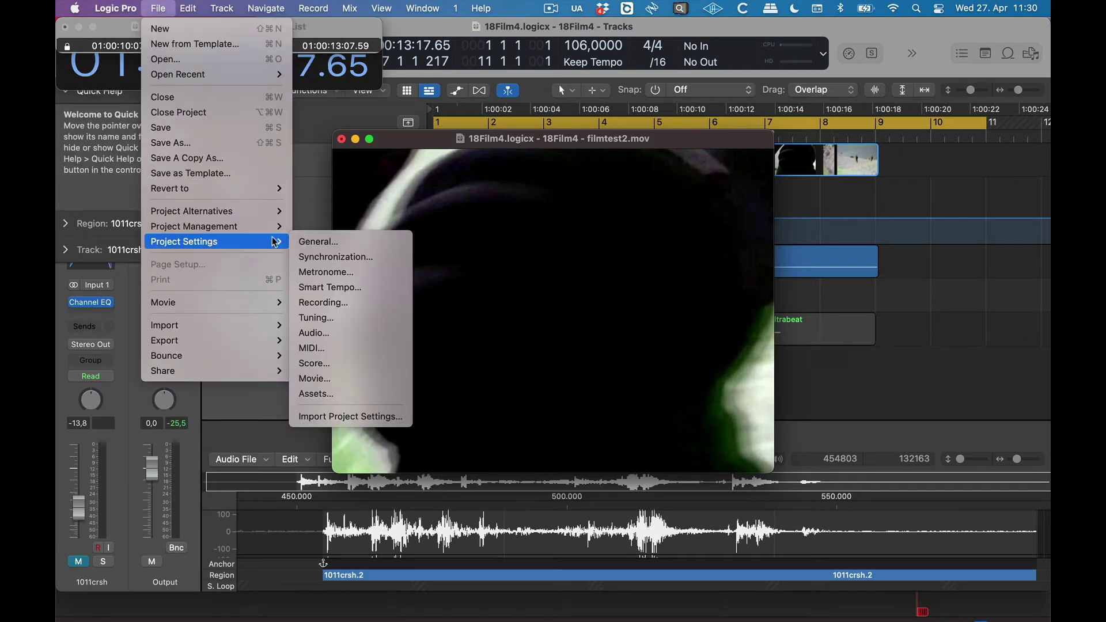
left_click(315, 256)
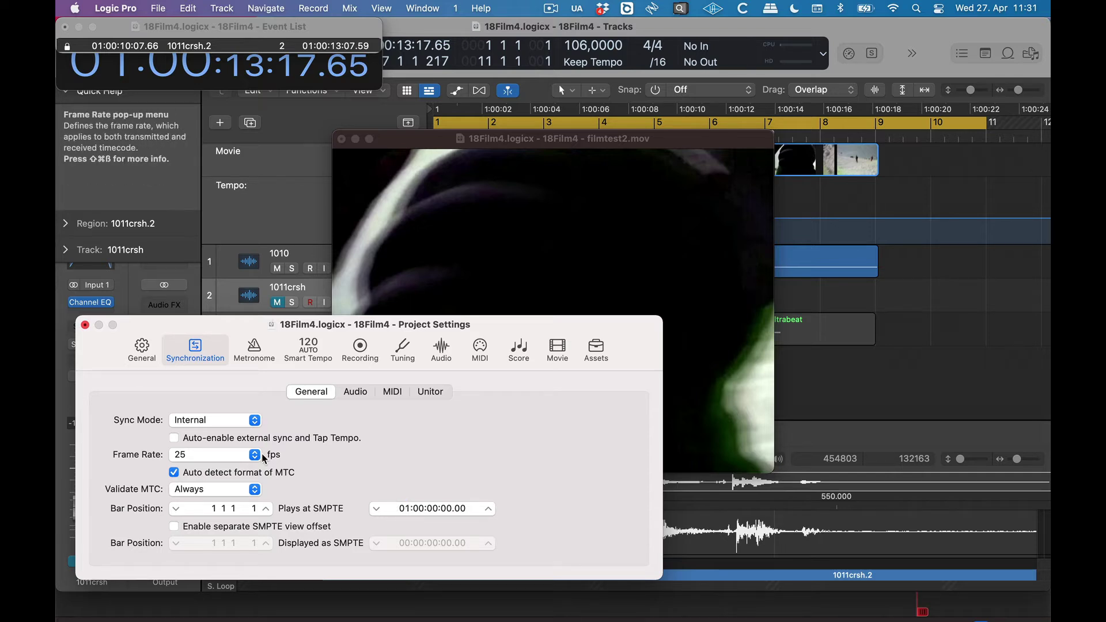
left_click(85, 325)
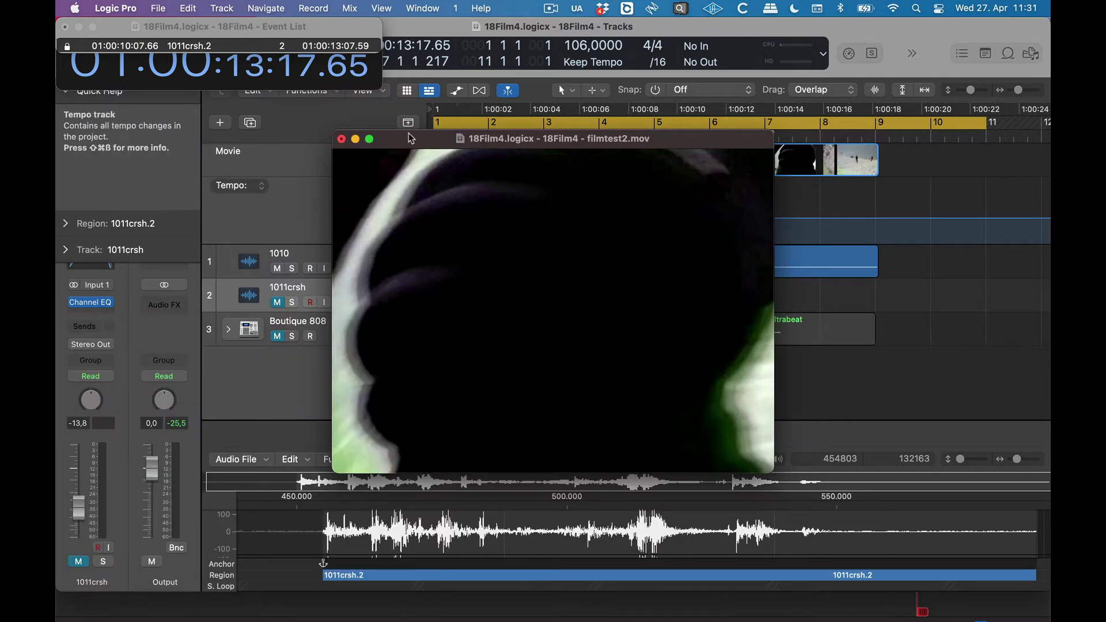
Select the 1010athmo.1 region and move the playhead to 01:00:10:07.03 in the giant time display, keeping the movie window in view
left_click_drag(405, 142, 809, 373)
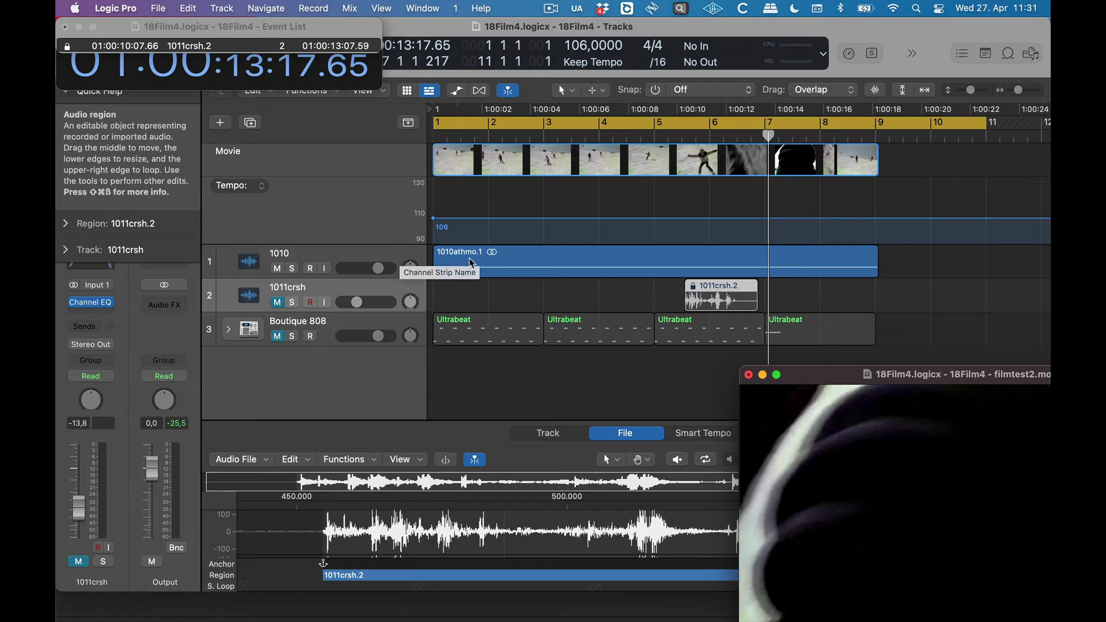
left_click(494, 263)
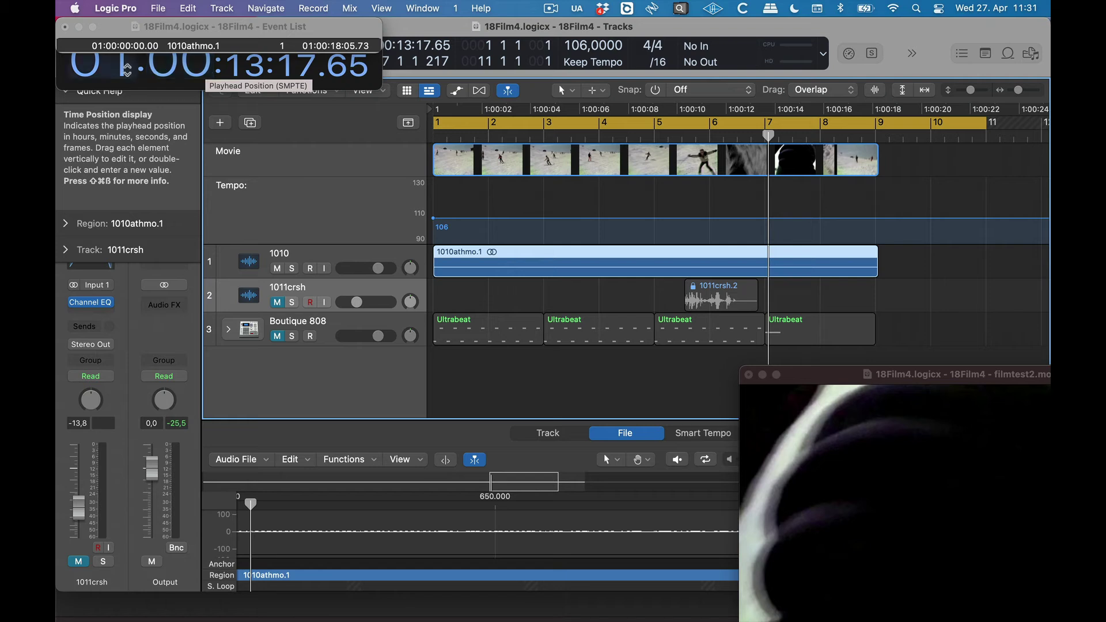
left_click(295, 64)
left_click_drag(303, 67, 300, 44)
left_click_drag(349, 73, 357, 25)
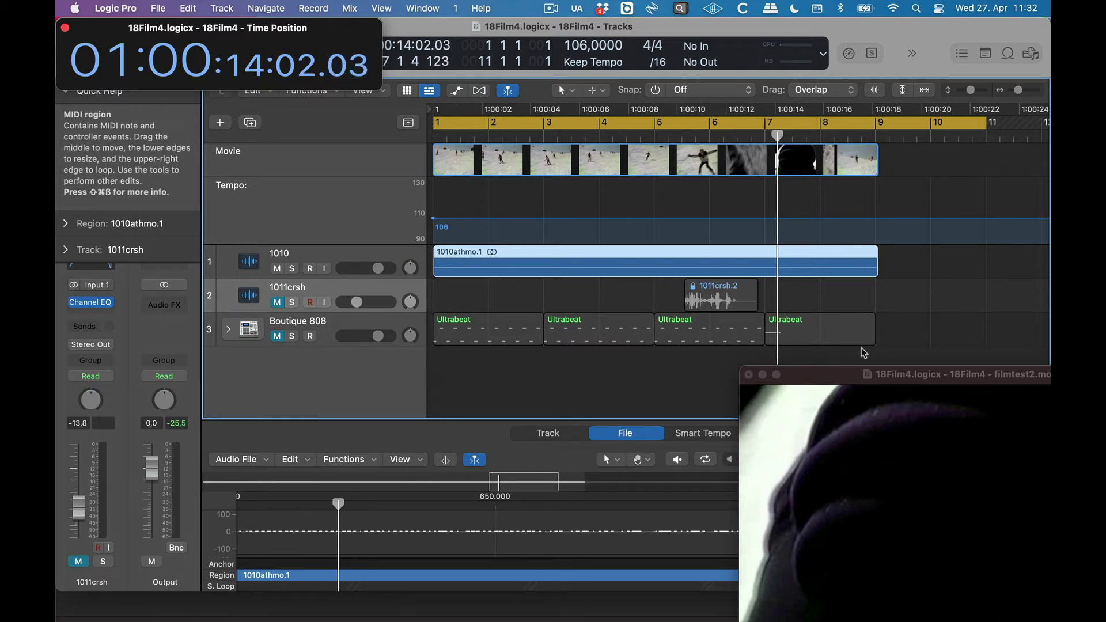
left_click_drag(860, 379, 677, 176)
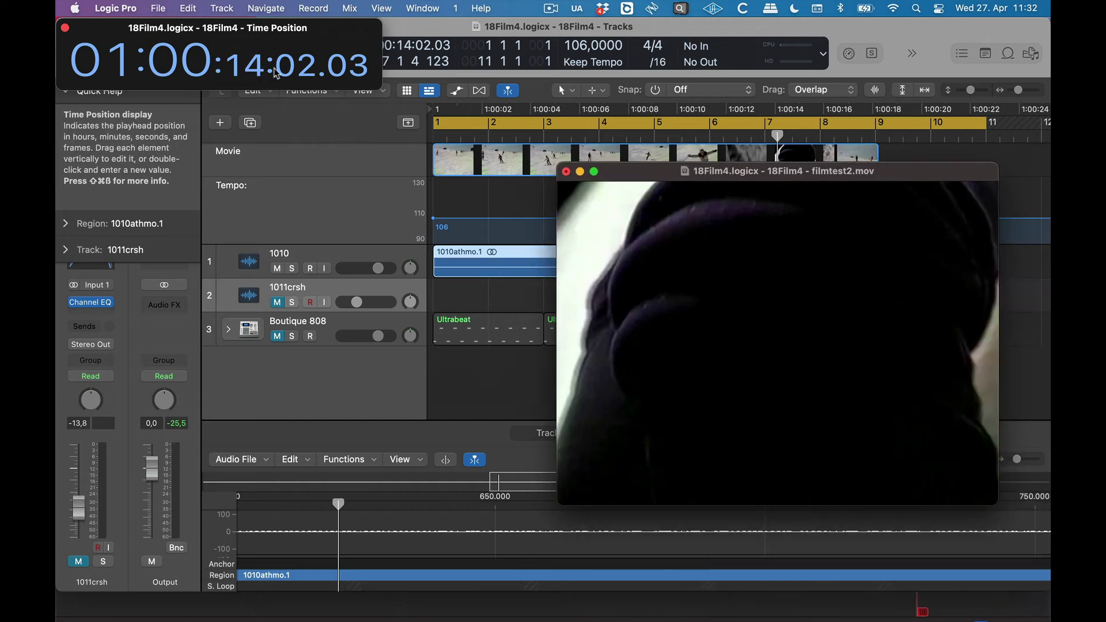
left_click_drag(299, 72, 302, 268)
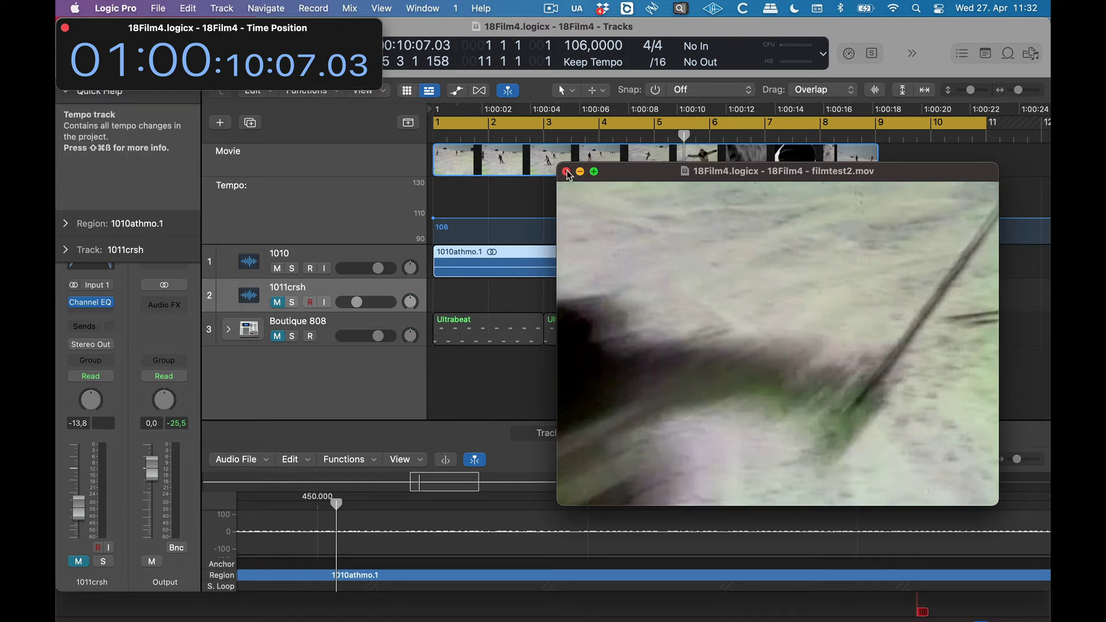
Open a floating transport window and a giant time display from it, and close both again
left_click(380, 9)
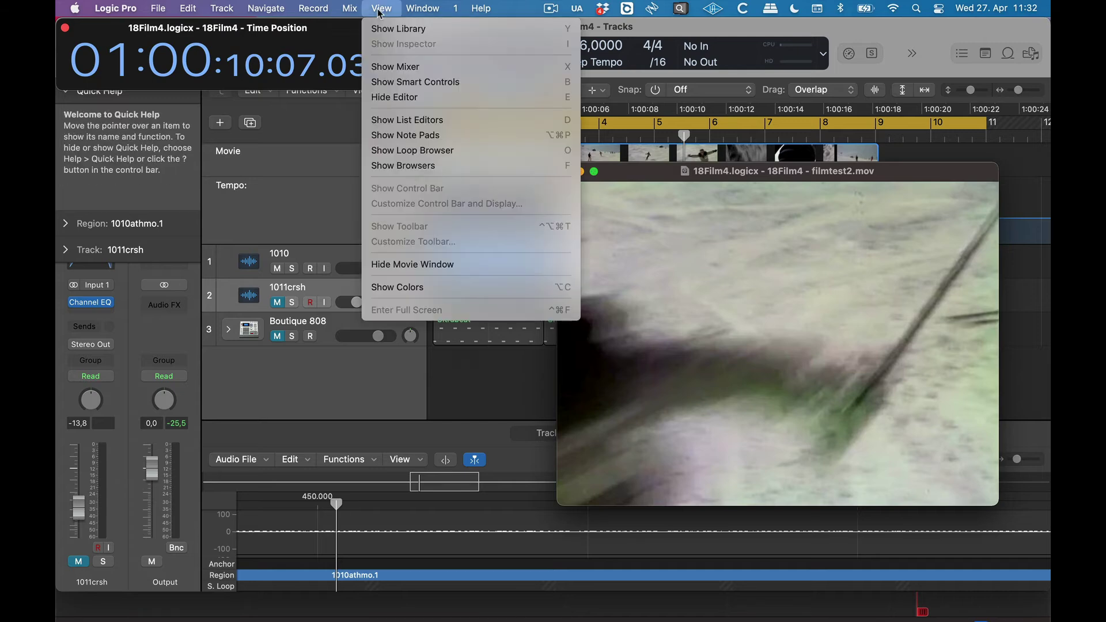
mouse_move(412, 8)
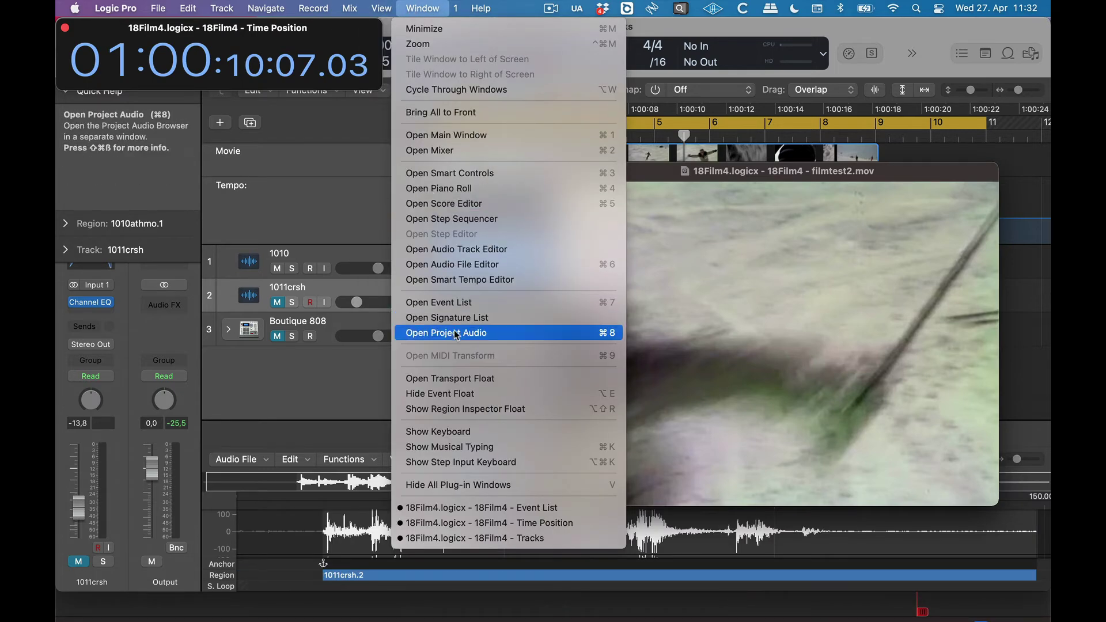
left_click(455, 378)
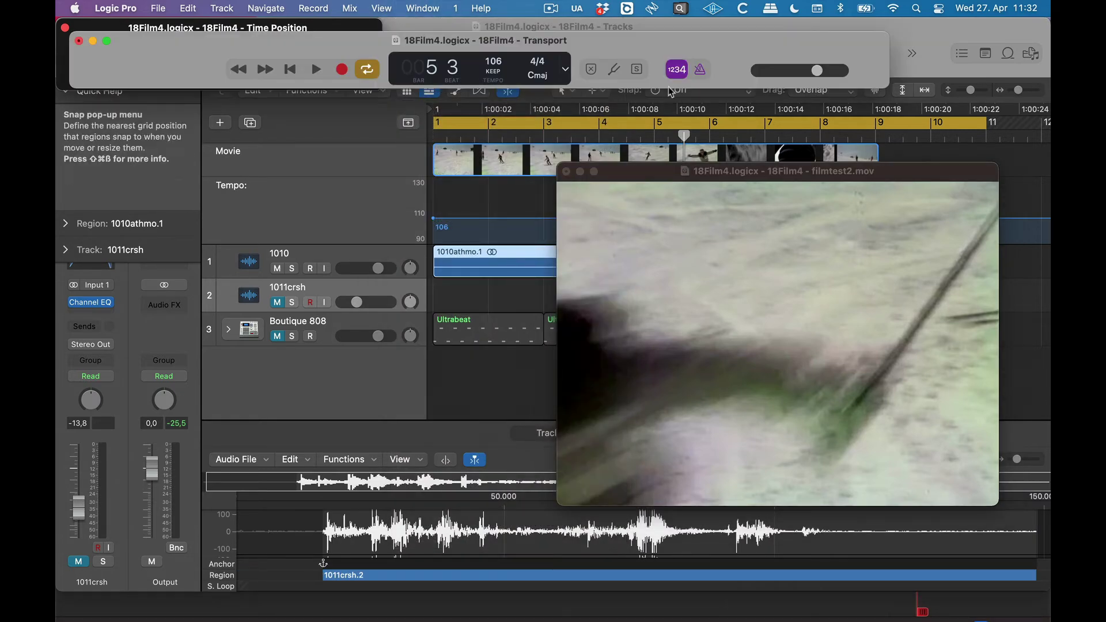
left_click(566, 73)
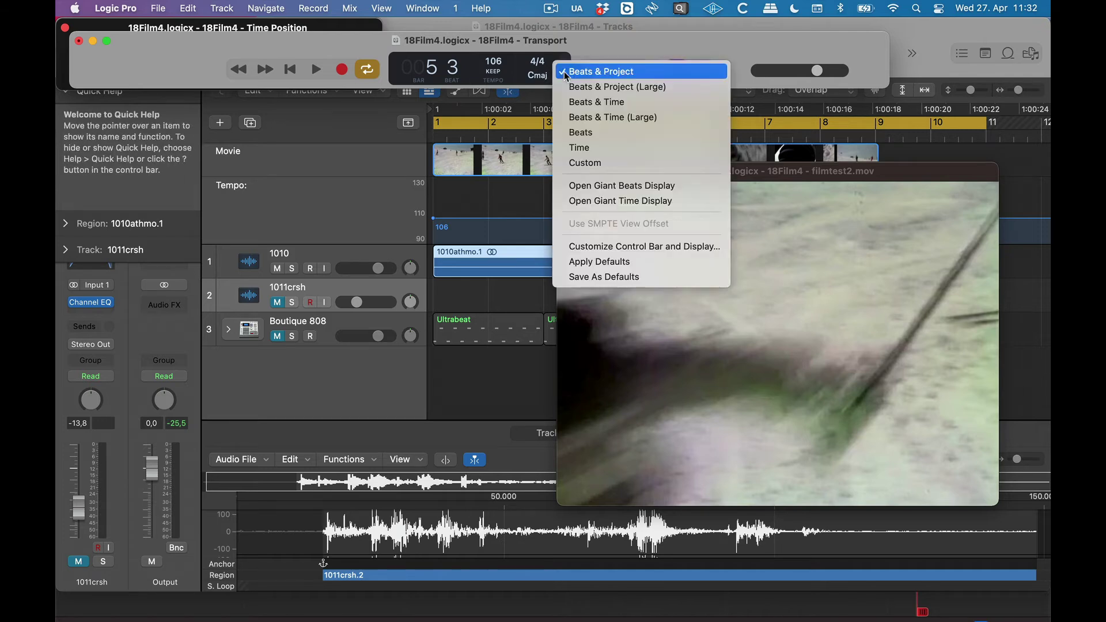
left_click(601, 202)
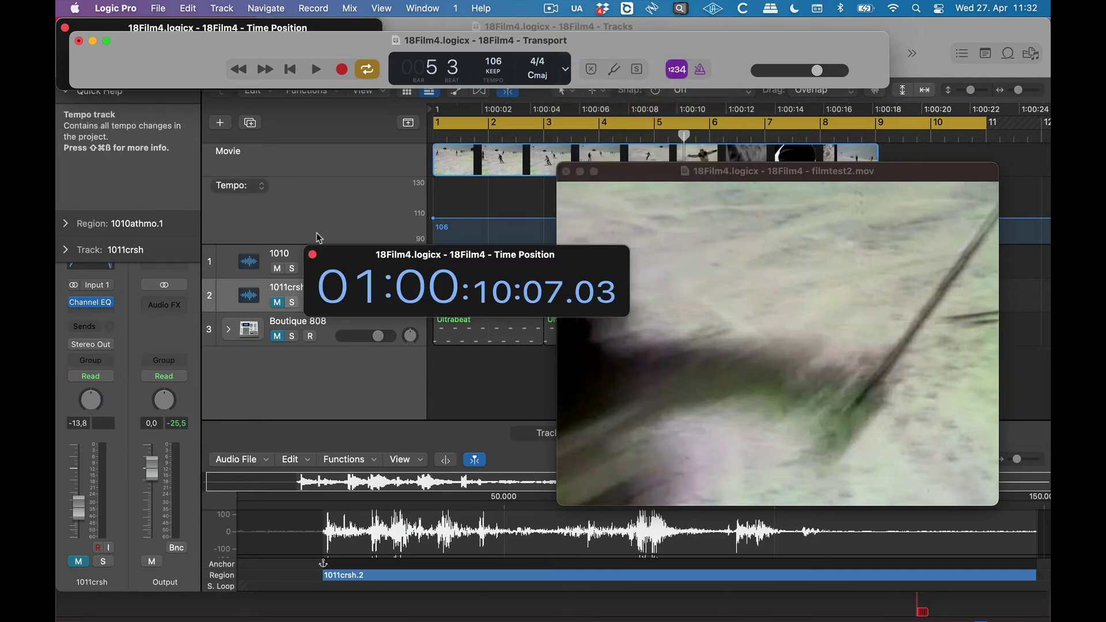
left_click(312, 254)
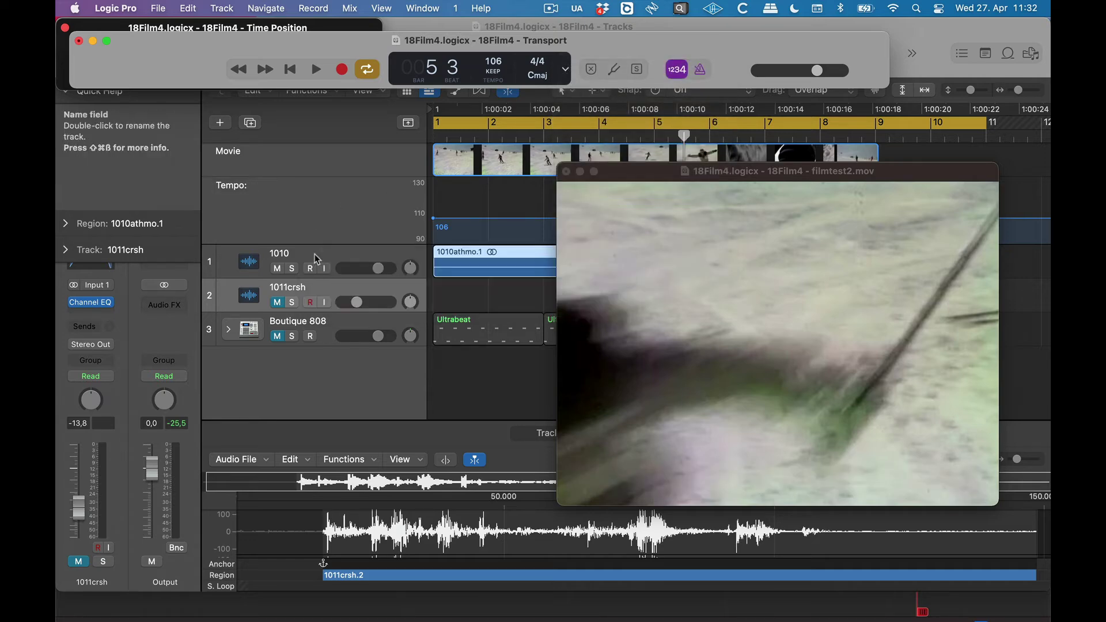
left_click(79, 41)
Move the Time Position display below the control bar and shift the movie window away from the 1011crsh.2 region
left_click_drag(249, 33, 258, 177)
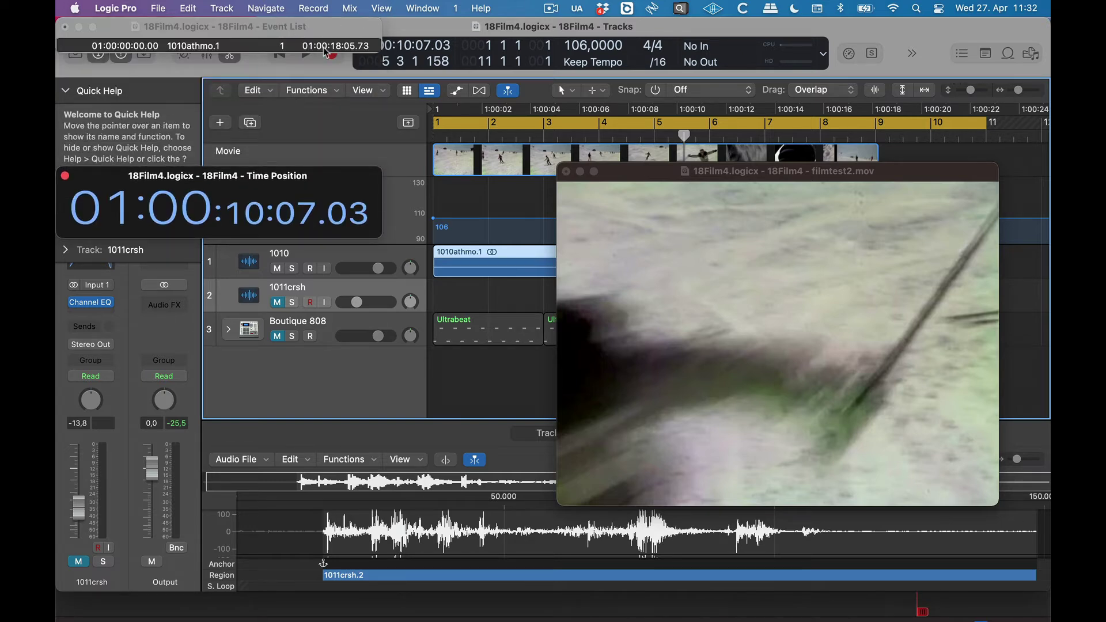
left_click_drag(638, 172, 254, 159)
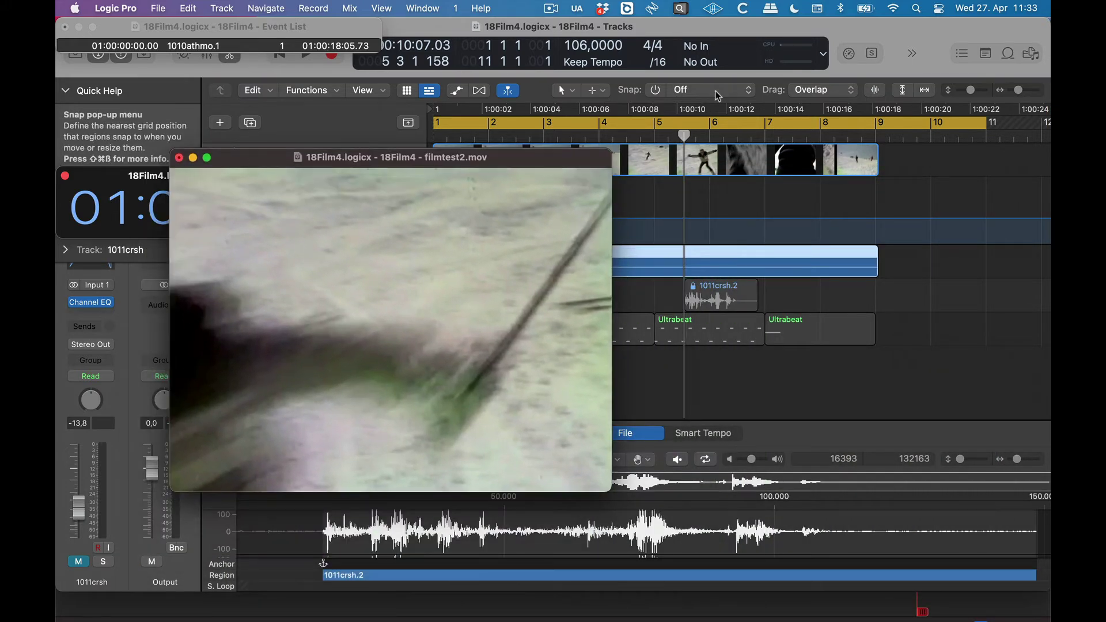
Open the loop browser, filter Apple Loops by the Sound Effects instrument category, and search for "stinger"
left_click(1007, 54)
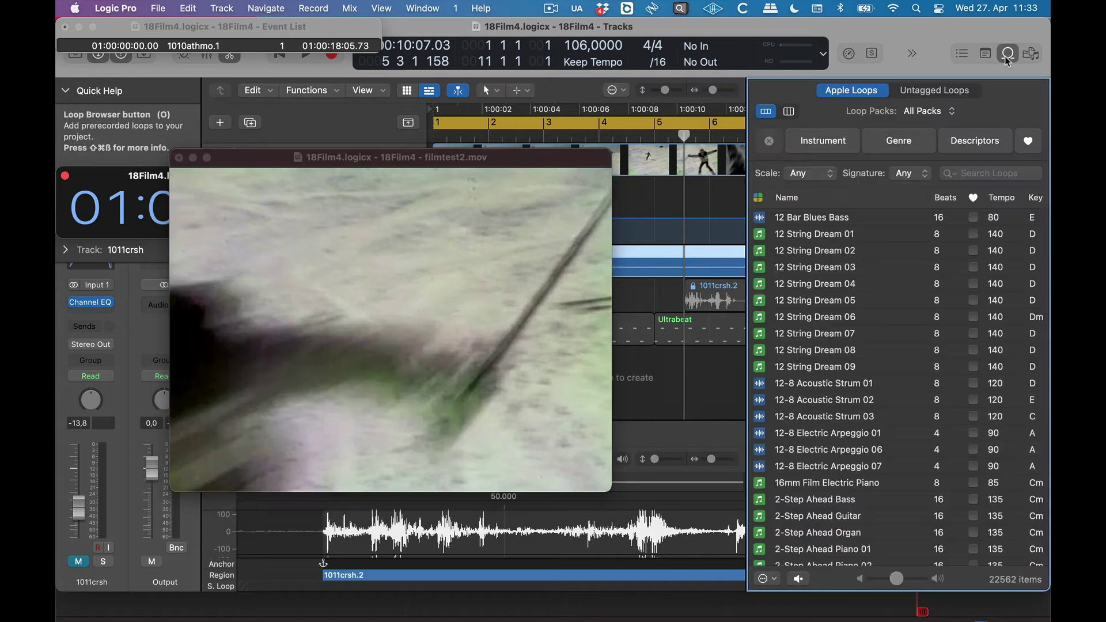
left_click(817, 140)
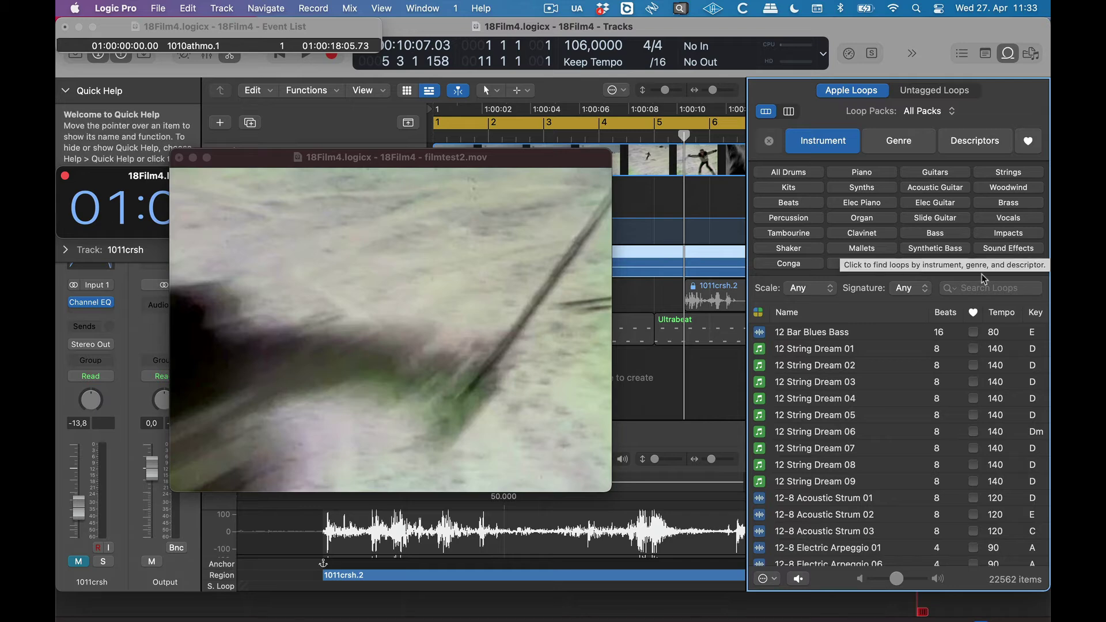
left_click(1016, 249)
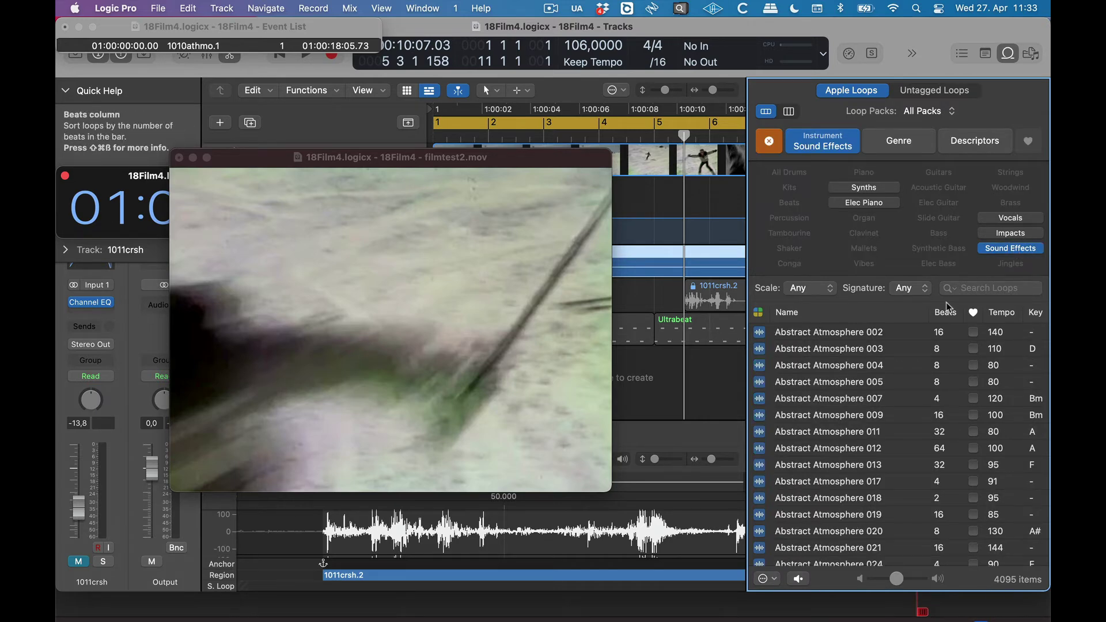
type("stri")
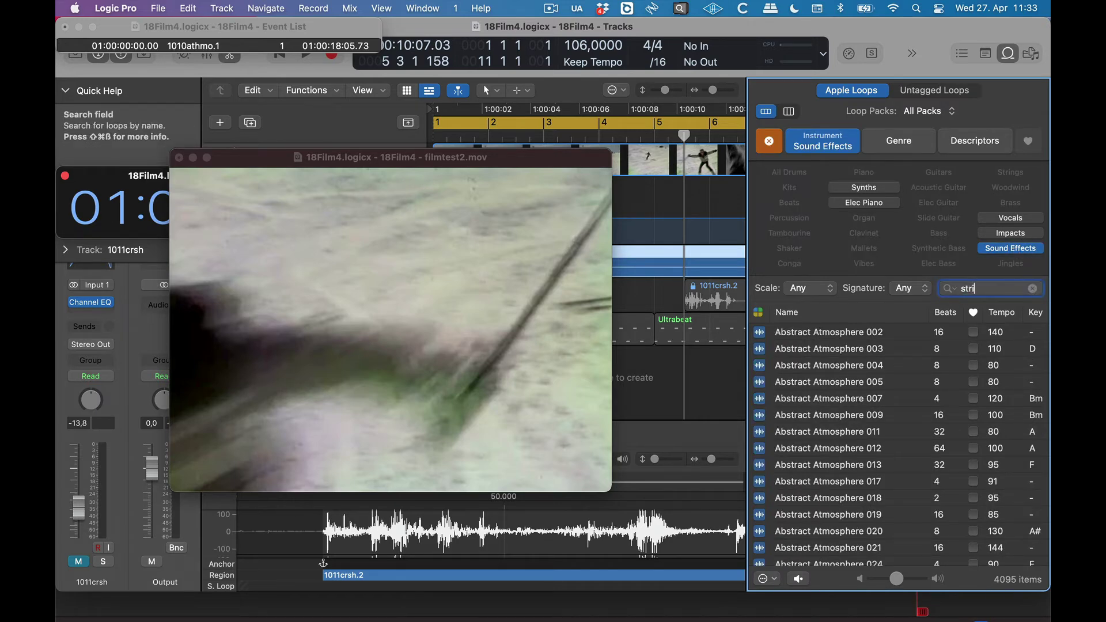
type("nger")
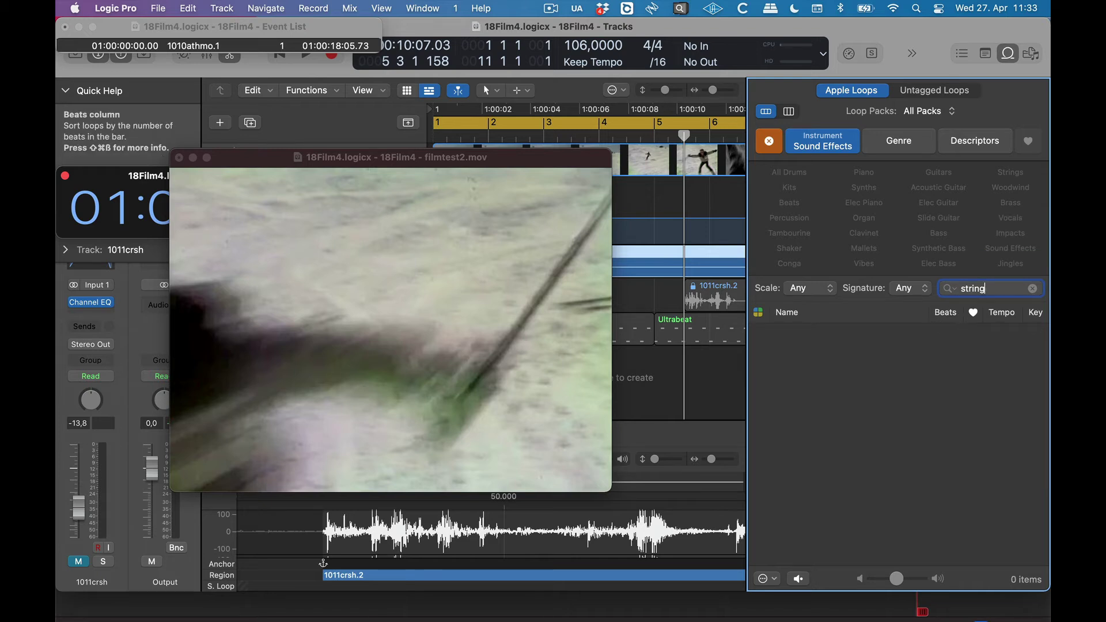
key("BackSpace")
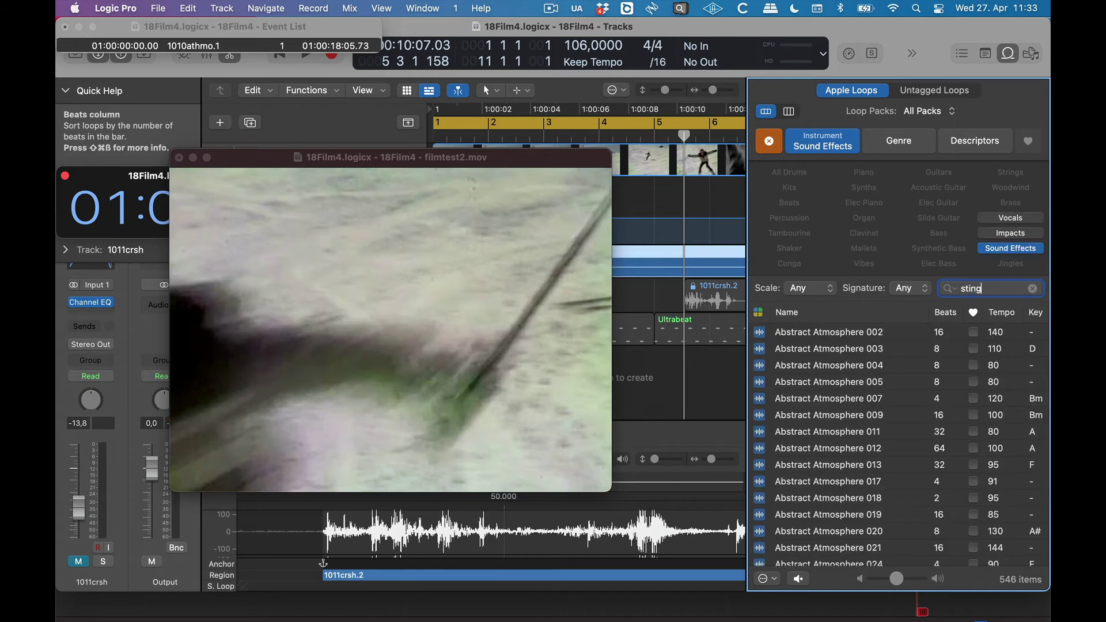
key("BackSpace")
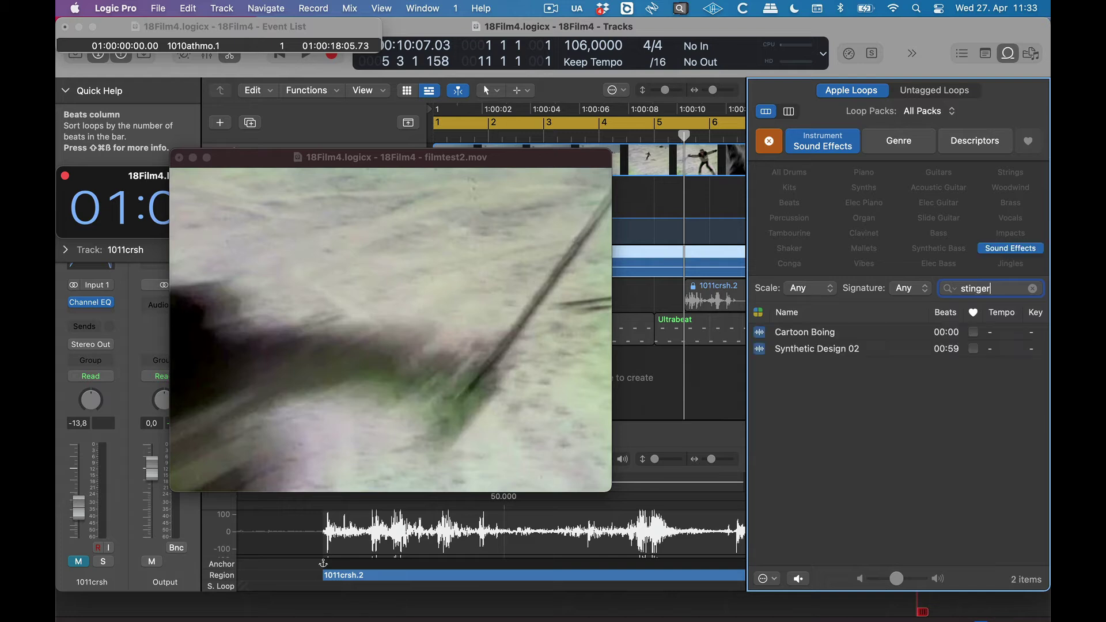
Preview the Cartoon Boing loop, move the movie window aside, and replace the 1011crsh.2 region with the loop at the playhead
left_click(843, 333)
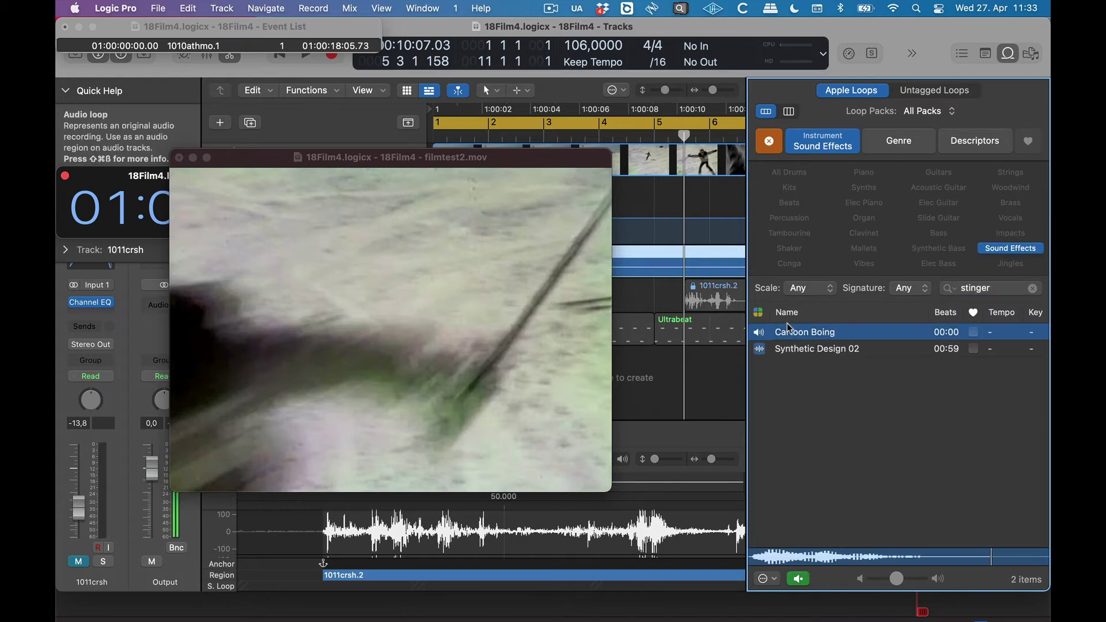
left_click_drag(513, 164, 436, 164)
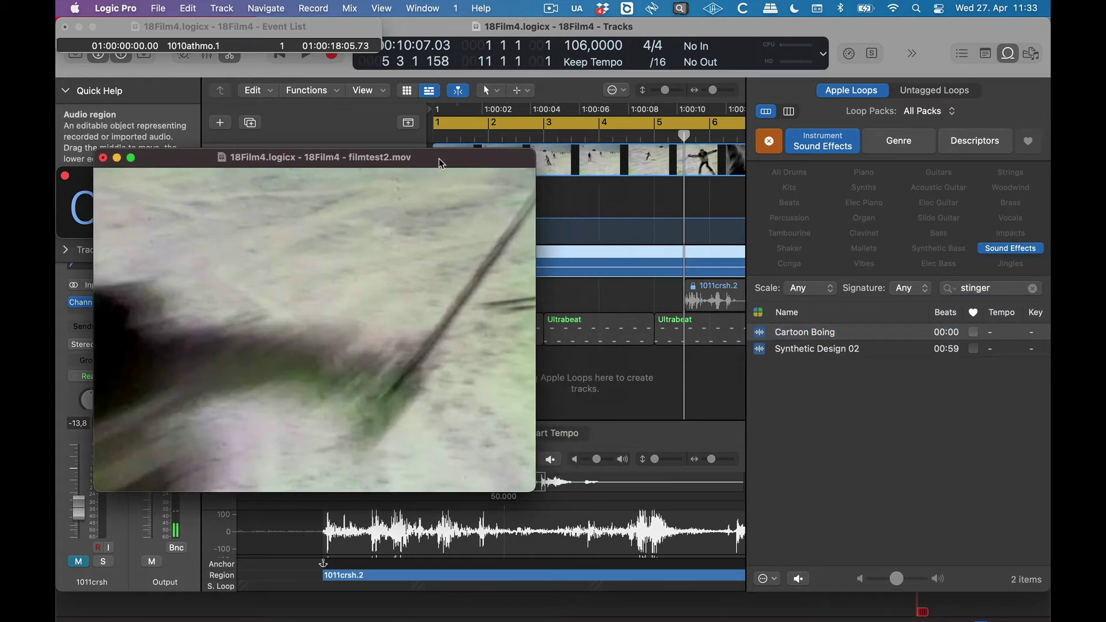
left_click(716, 291)
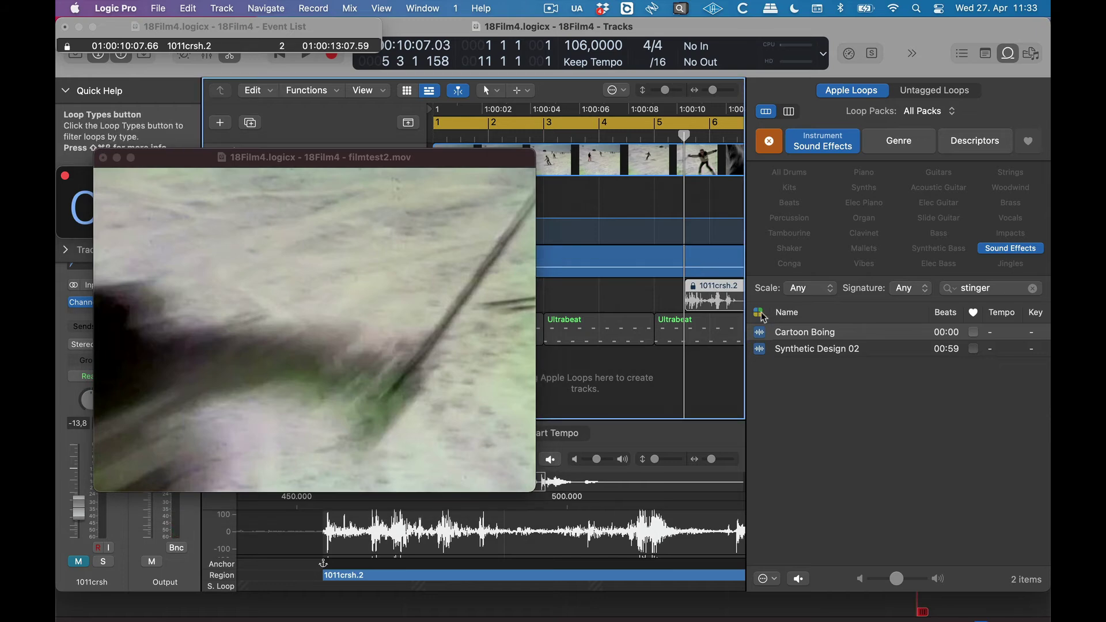
left_click_drag(778, 331, 687, 299)
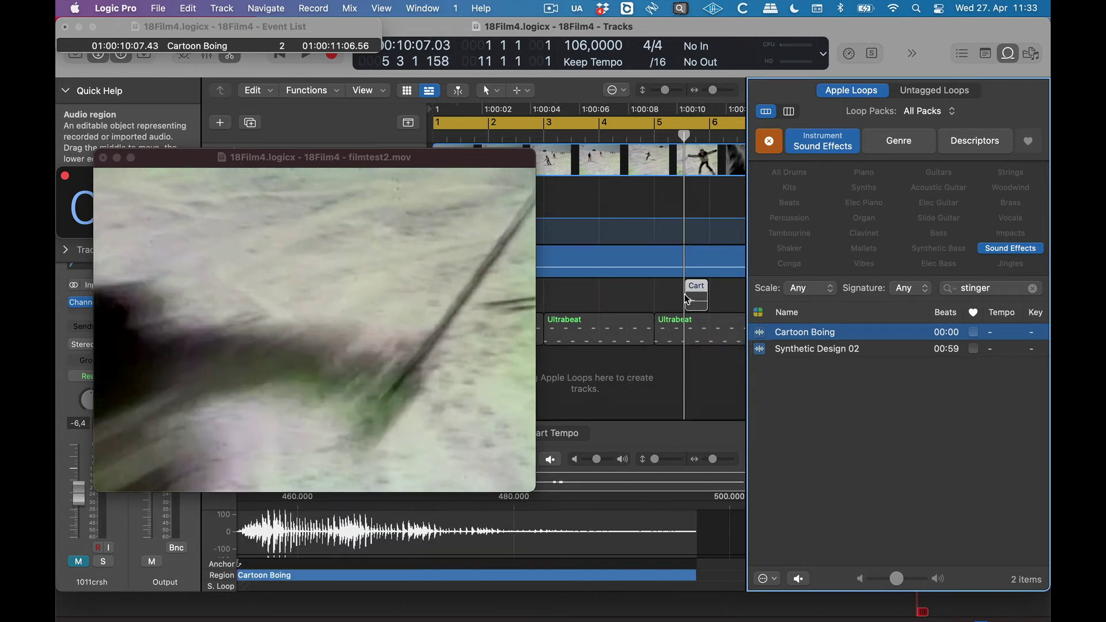
Lock the Cartoon Boing region's SMPTE position, then close the floating movie window and the loop browser
left_click(334, 92)
left_click(364, 475)
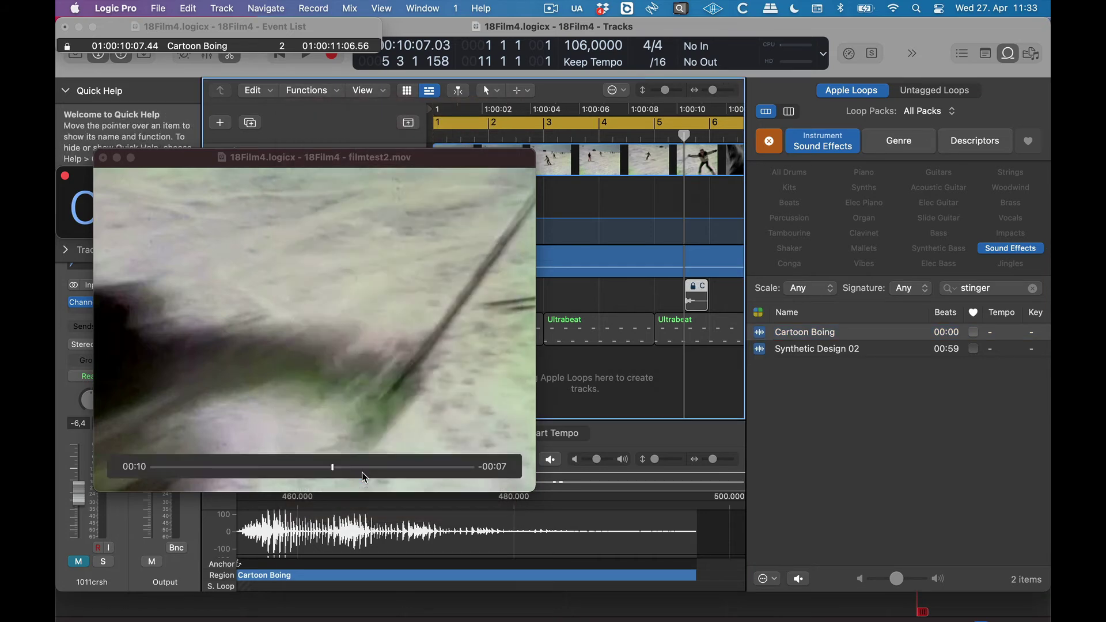
left_click(104, 158)
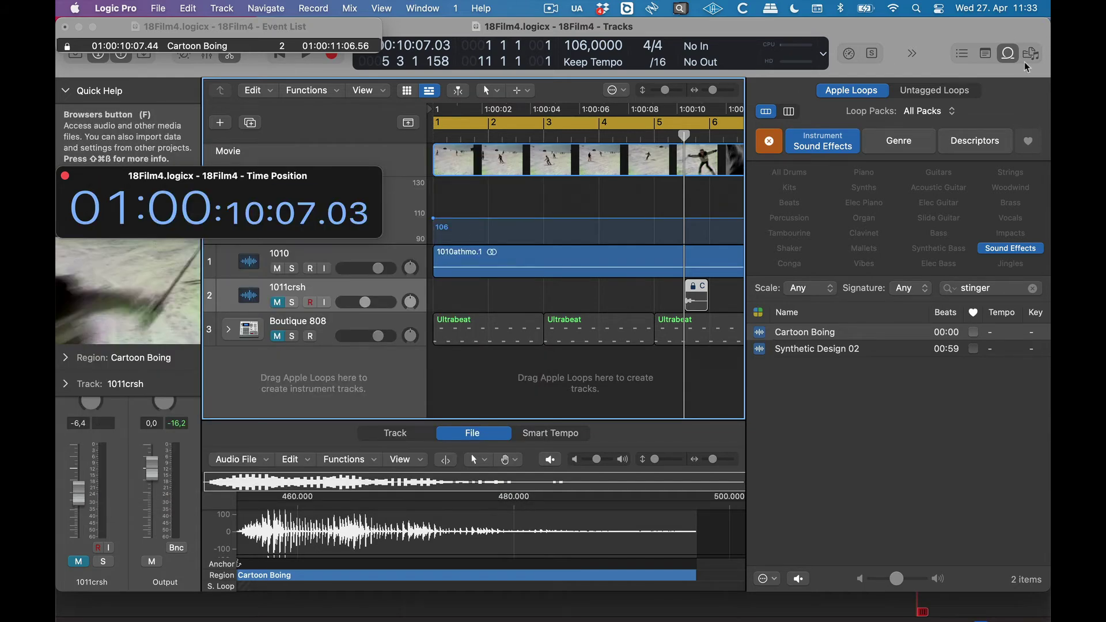
left_click(1007, 53)
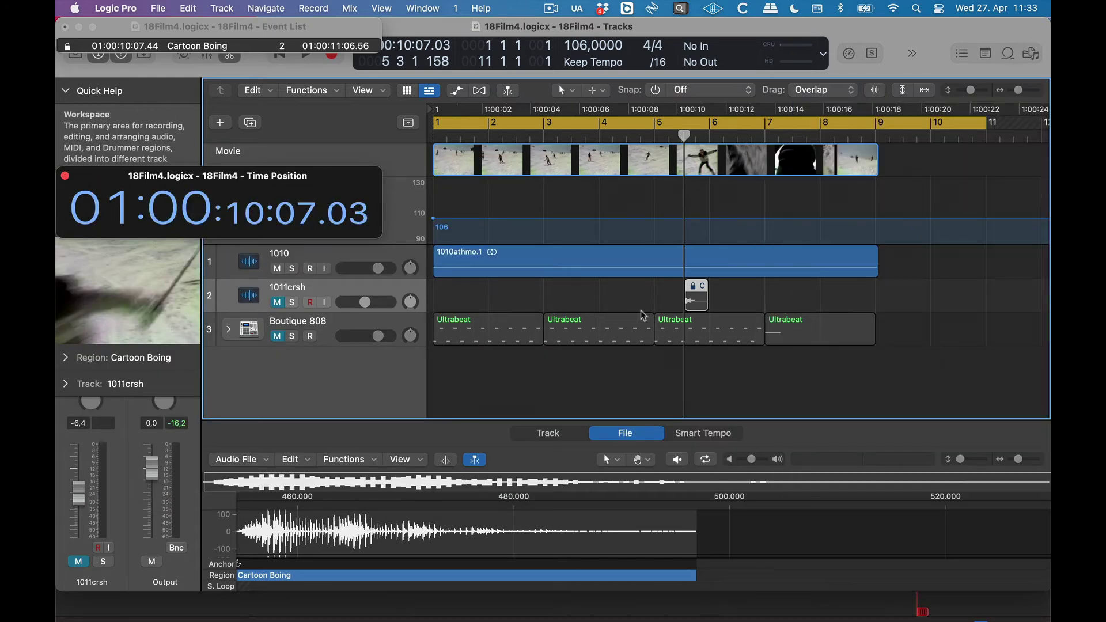
Unmute the Boutique 808 and 1011crsh tracks and move the Time Position display to just above the Movie inspector section
left_click(277, 336)
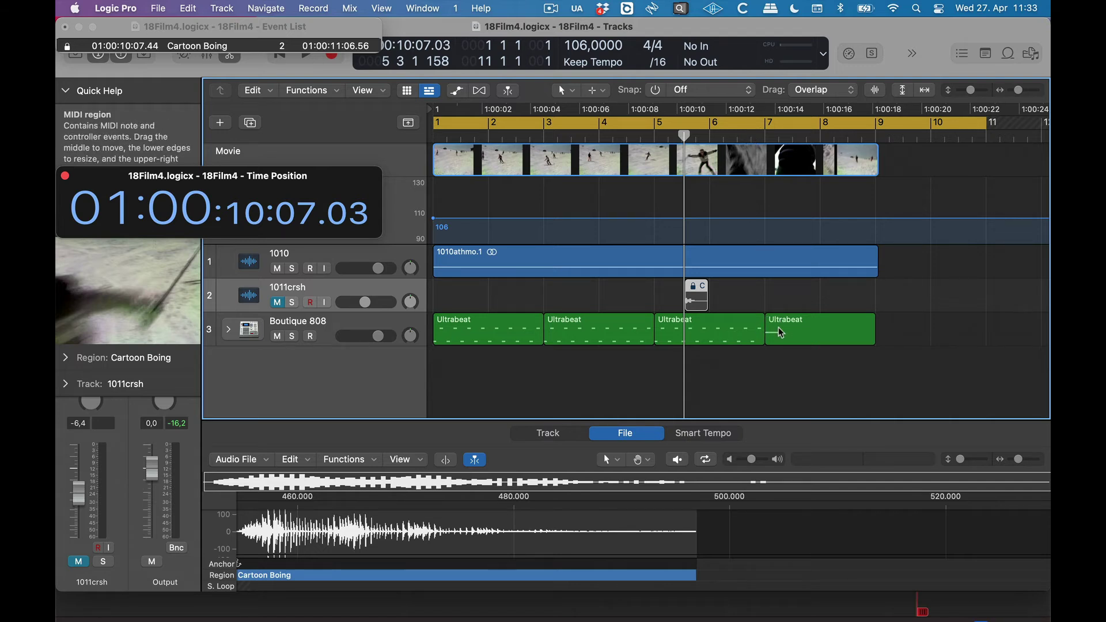
left_click(277, 303)
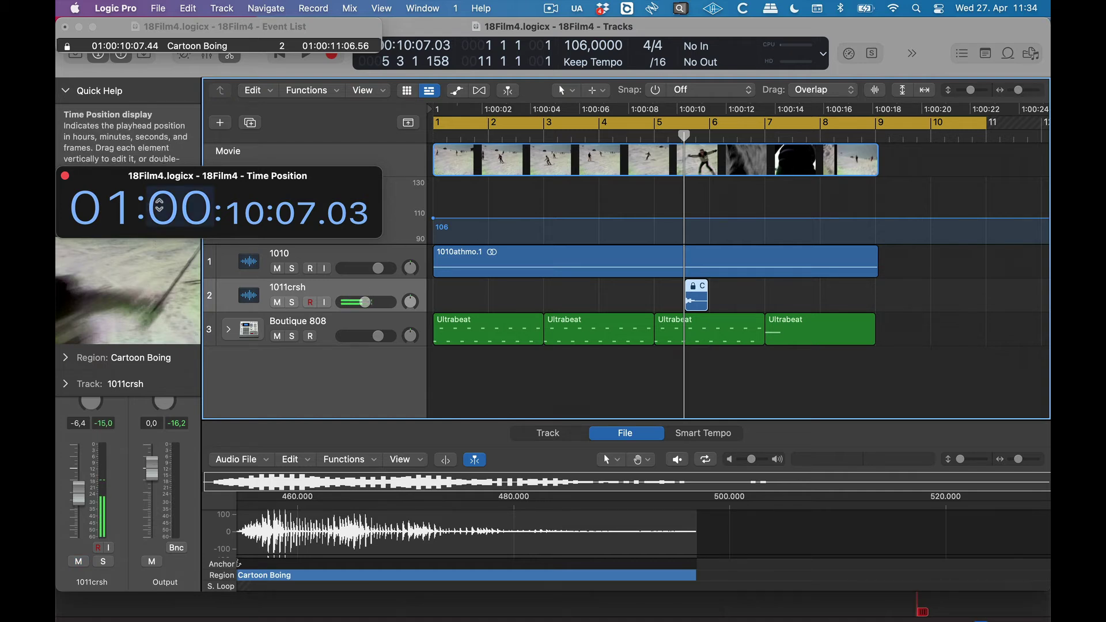
left_click_drag(225, 230, 225, 202)
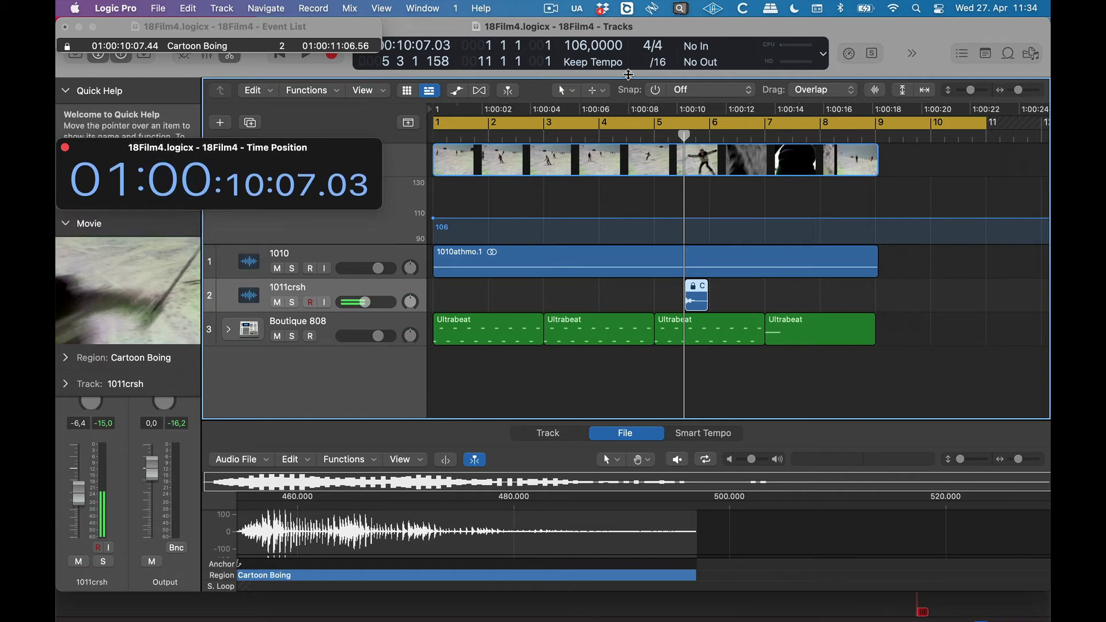
Play the movie with all tracks from 01:00:09:01.33 past the Cartoon Boing region and stop around 01:00:14
left_click(655, 136)
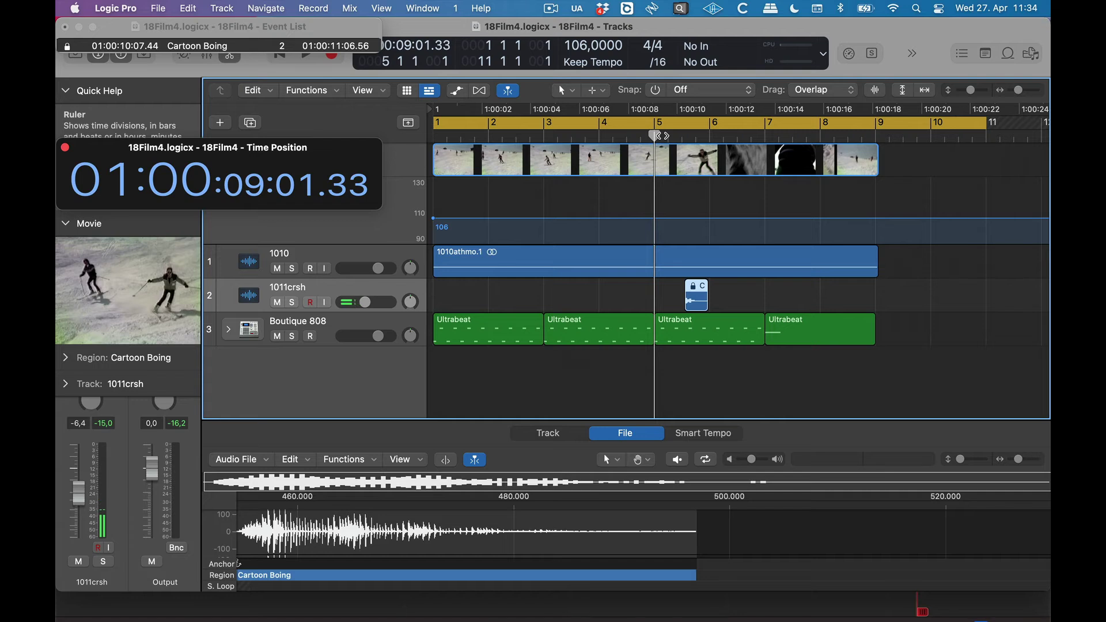
key("space")
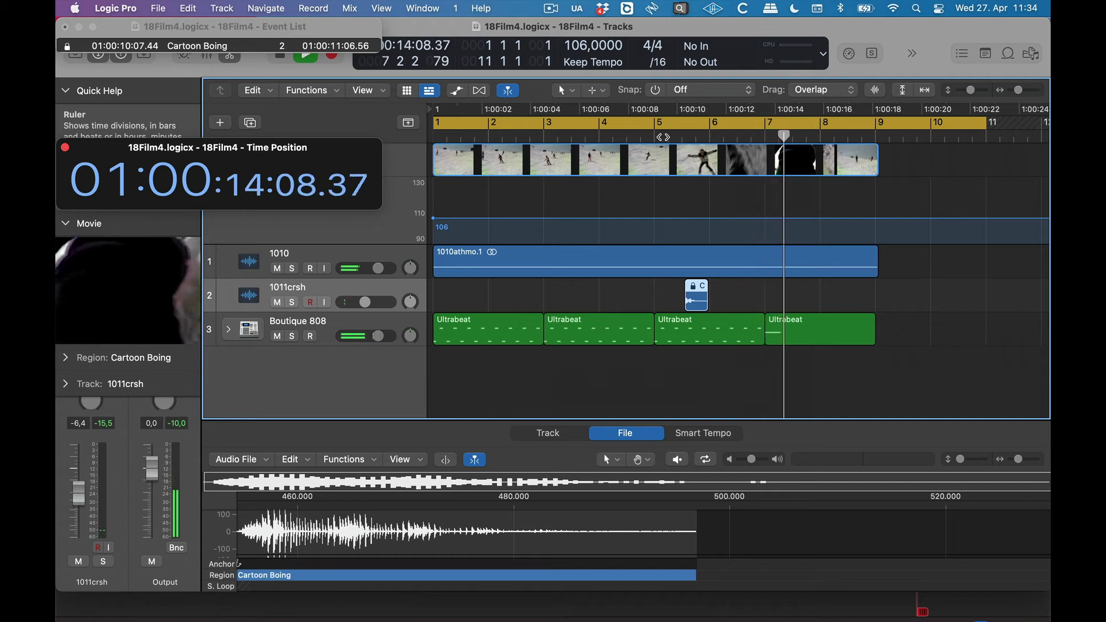
key("space")
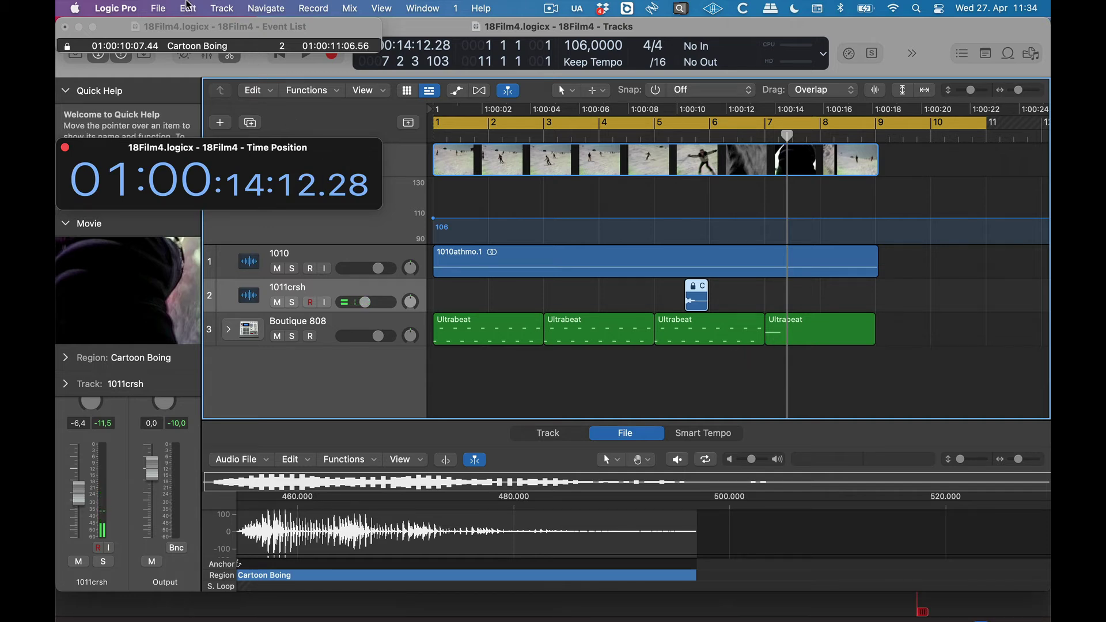
Move the Time Position display off the tempo track and set the project tempo to 132 at bar 1
left_click_drag(244, 152, 245, 344)
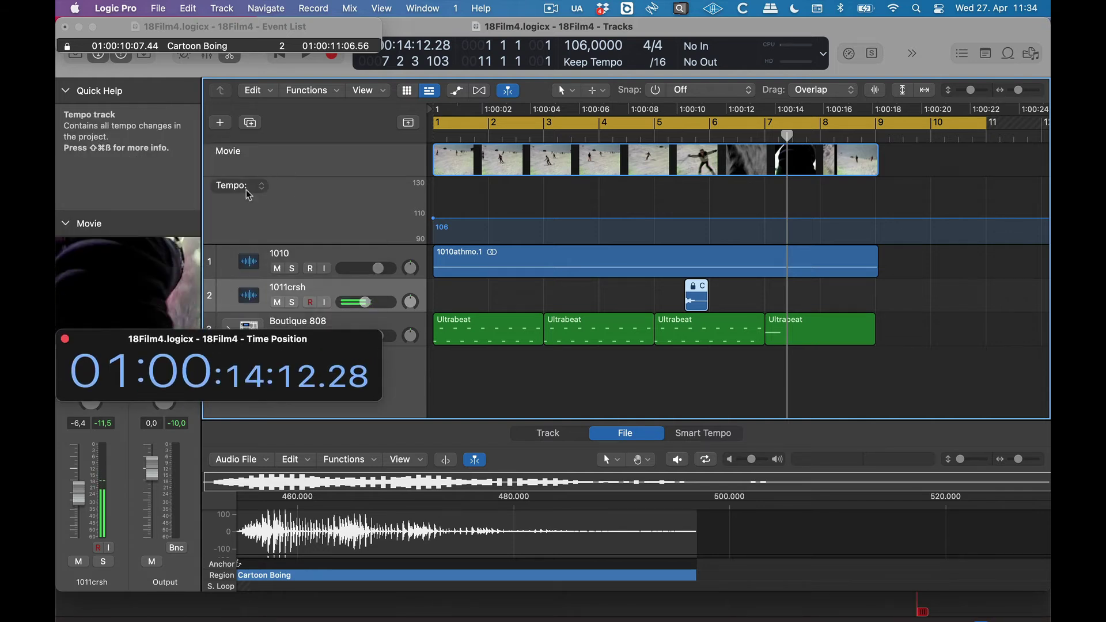
left_click(434, 221)
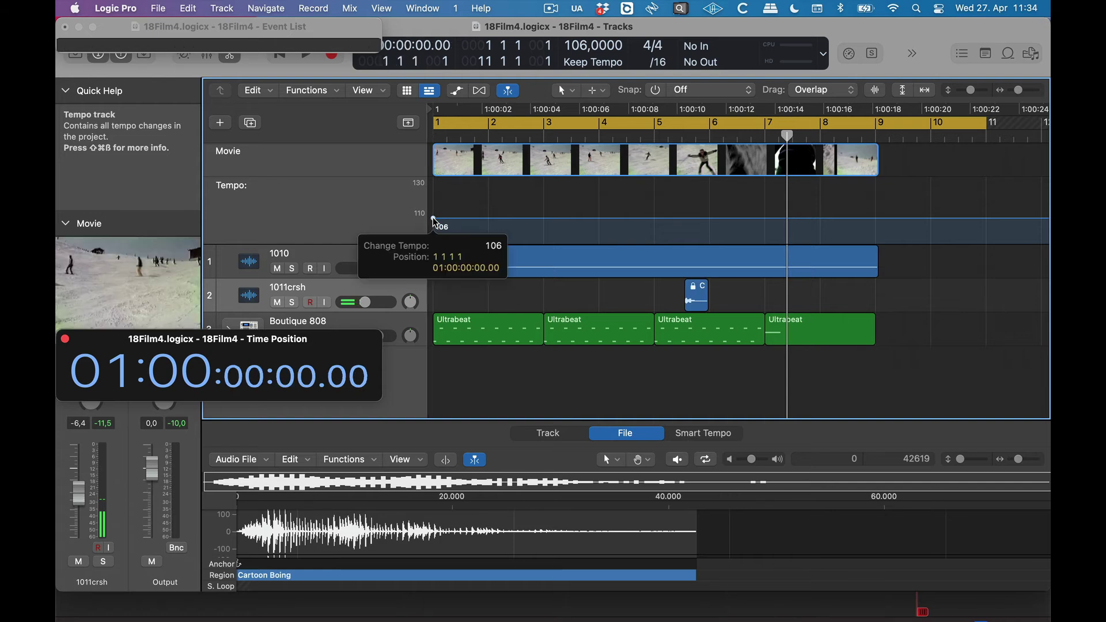
mouse_move(433, 219)
left_mouse_down()
mouse_move(433, 200)
mouse_move(433, 226)
mouse_move(434, 215)
left_mouse_up()
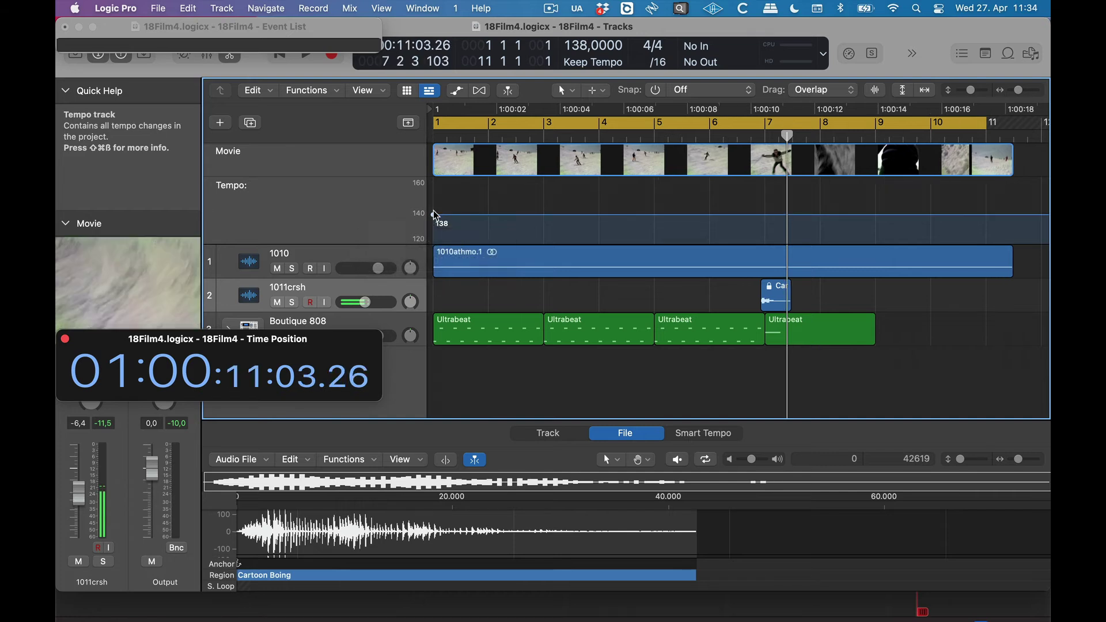
left_click_drag(433, 220, 434, 219)
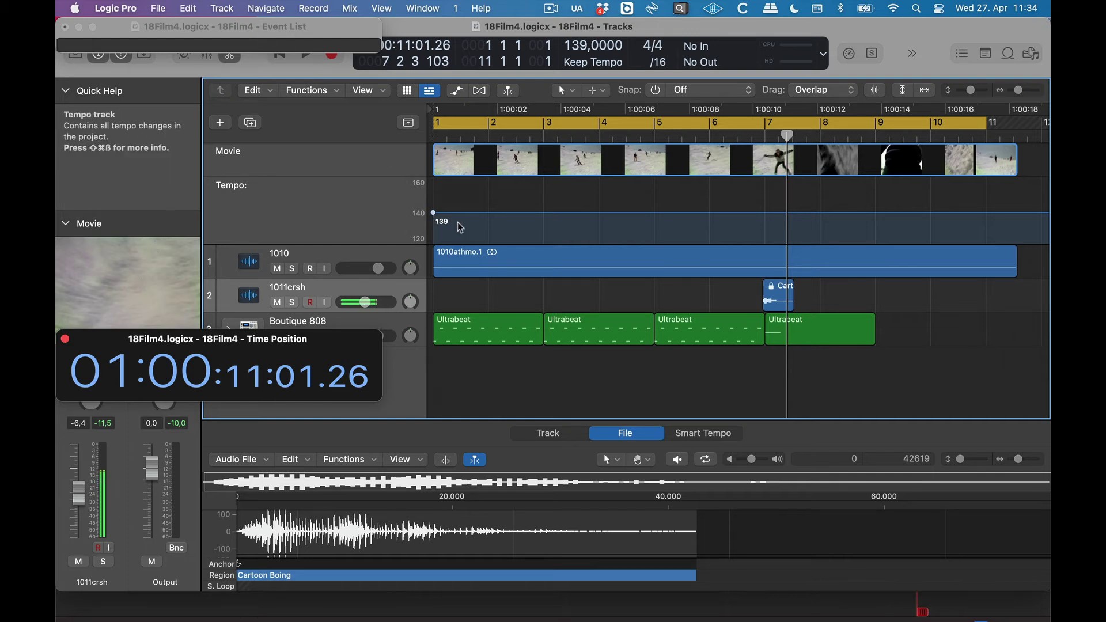
left_click_drag(433, 213, 433, 225)
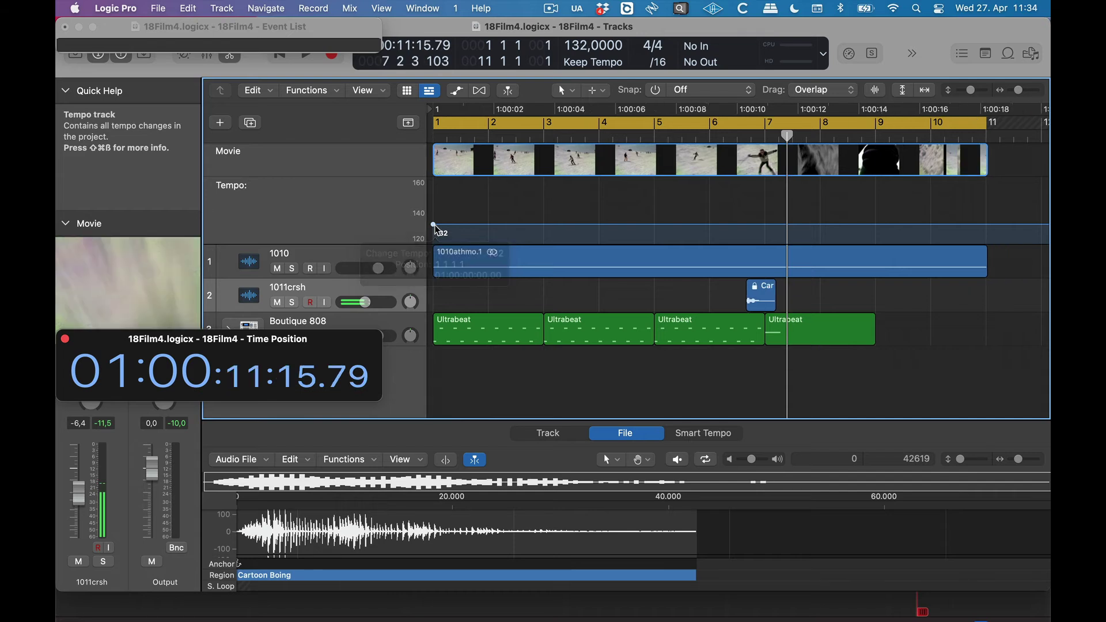
Open the Tempo Operations window and move it down to uncover the timeline ruler and movie track
left_click(224, 7)
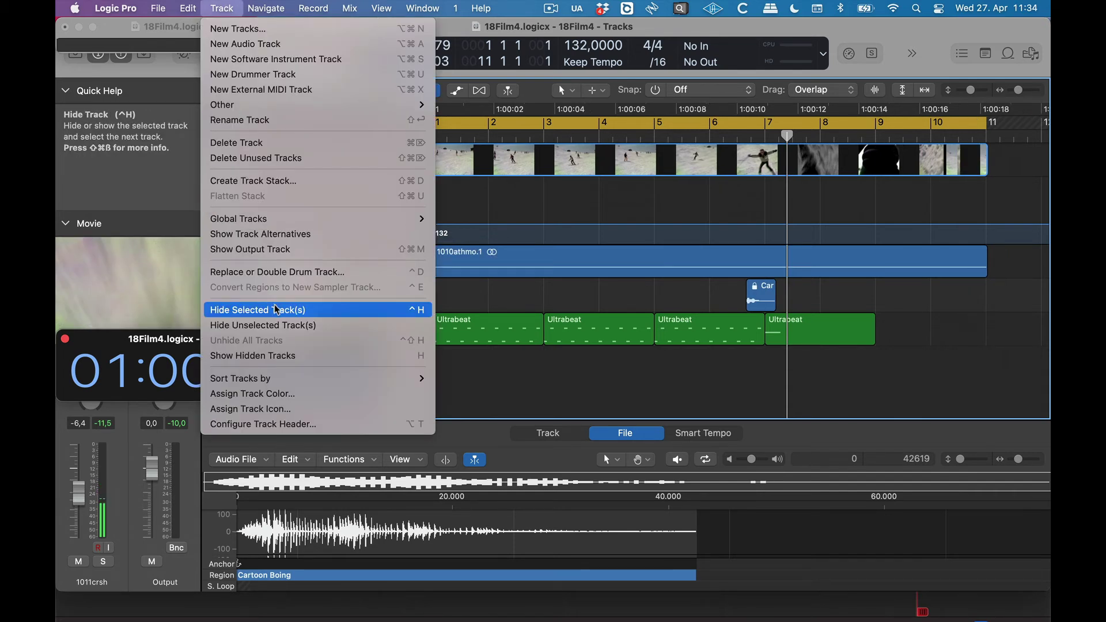
mouse_move(188, 8)
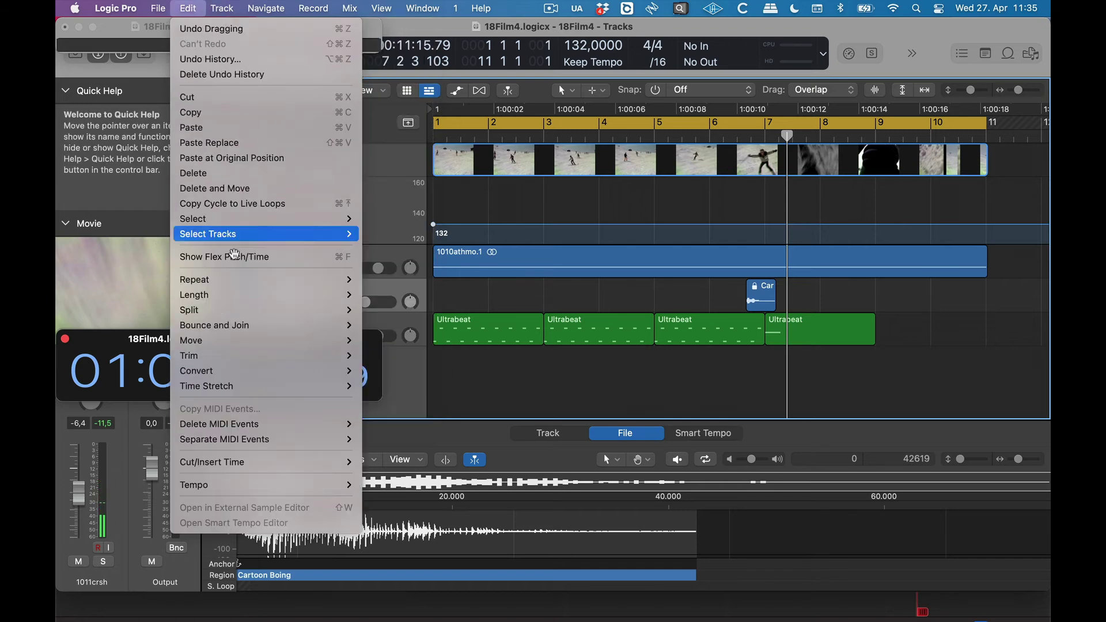
mouse_move(257, 485)
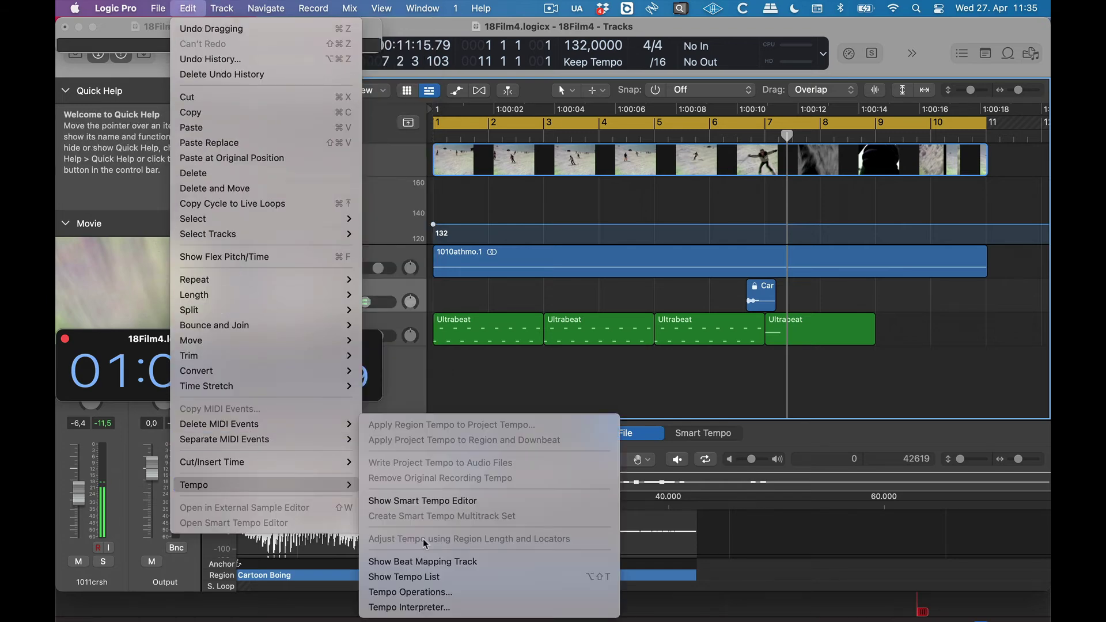
left_click(422, 594)
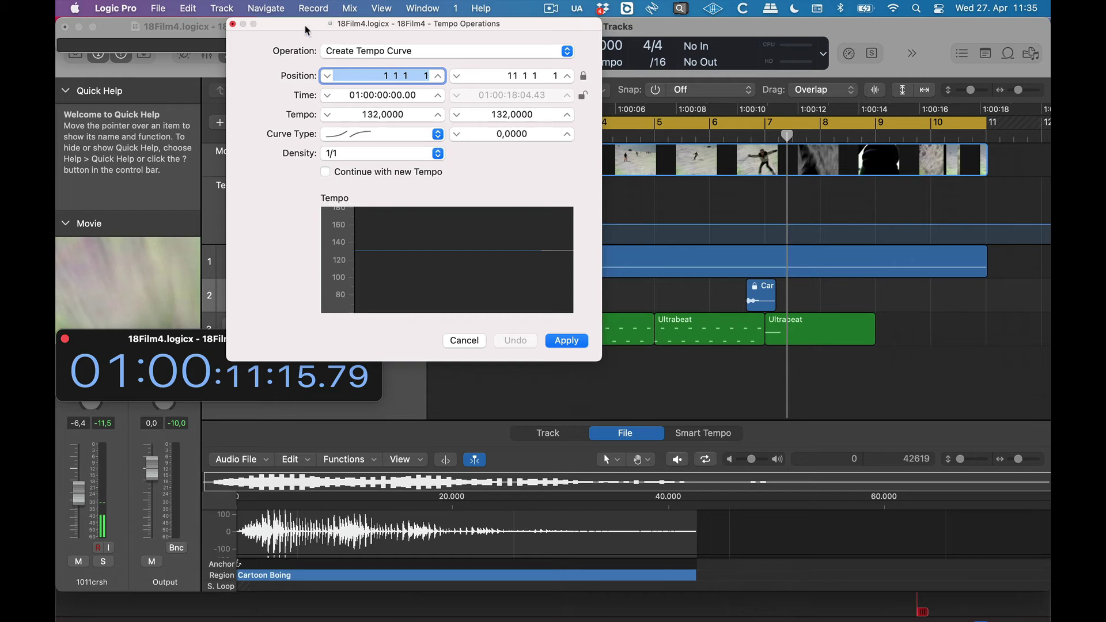
left_click_drag(362, 37, 361, 186)
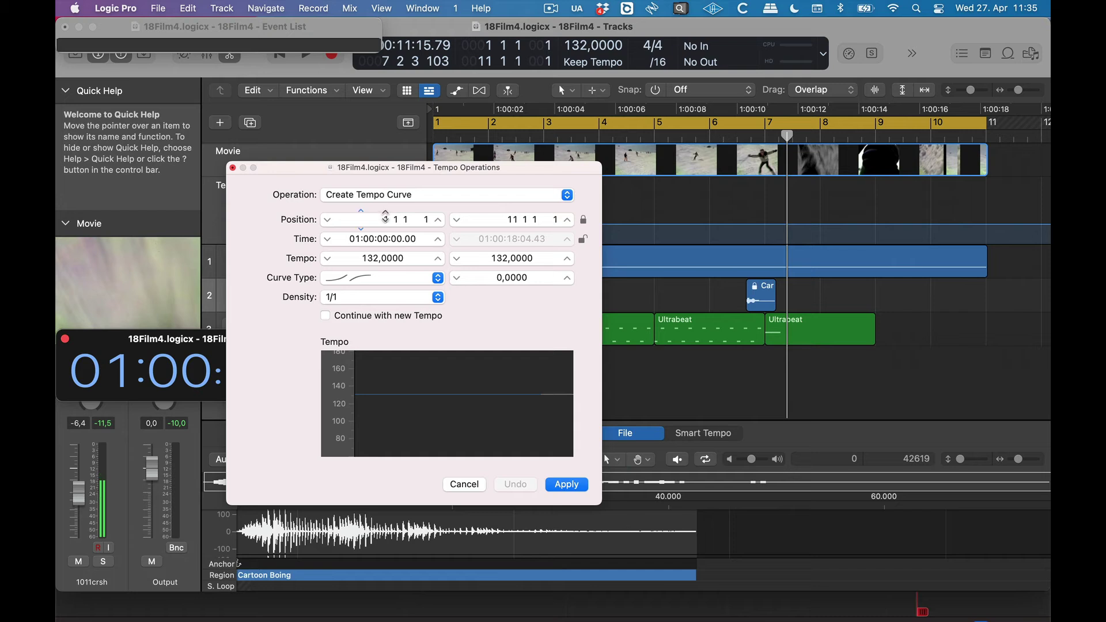
Define a Create Tempo Curve operation from position 4 1 1 1 to 7 1 1 1 with an end tempo of 166
left_click_drag(385, 218, 385, 208)
left_click_drag(515, 219, 514, 245)
left_click_drag(505, 258, 505, 233)
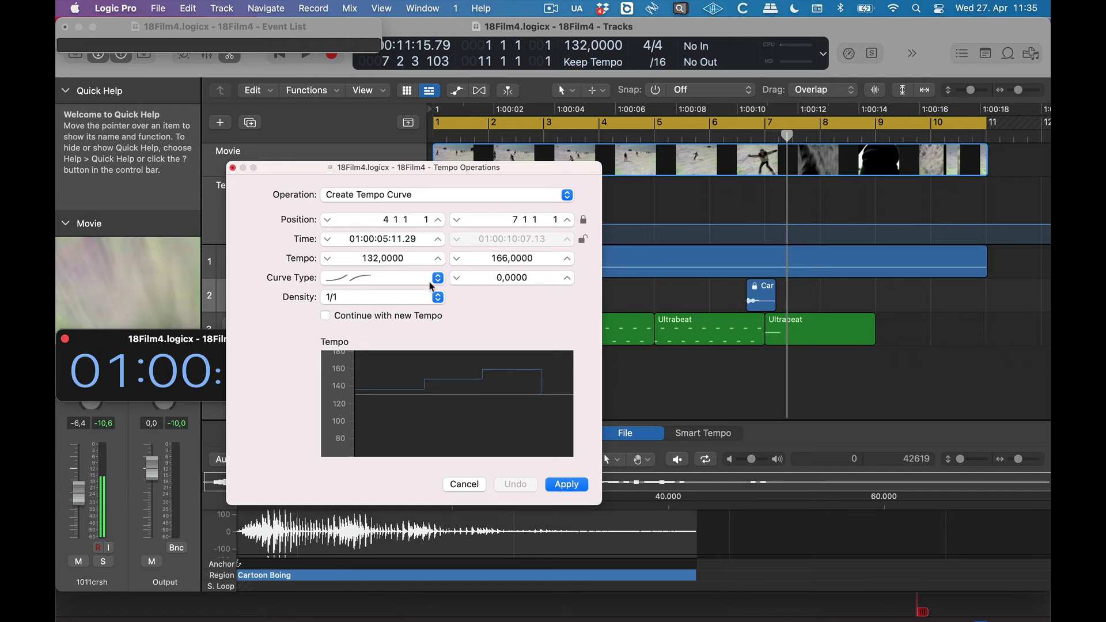
left_click(408, 196)
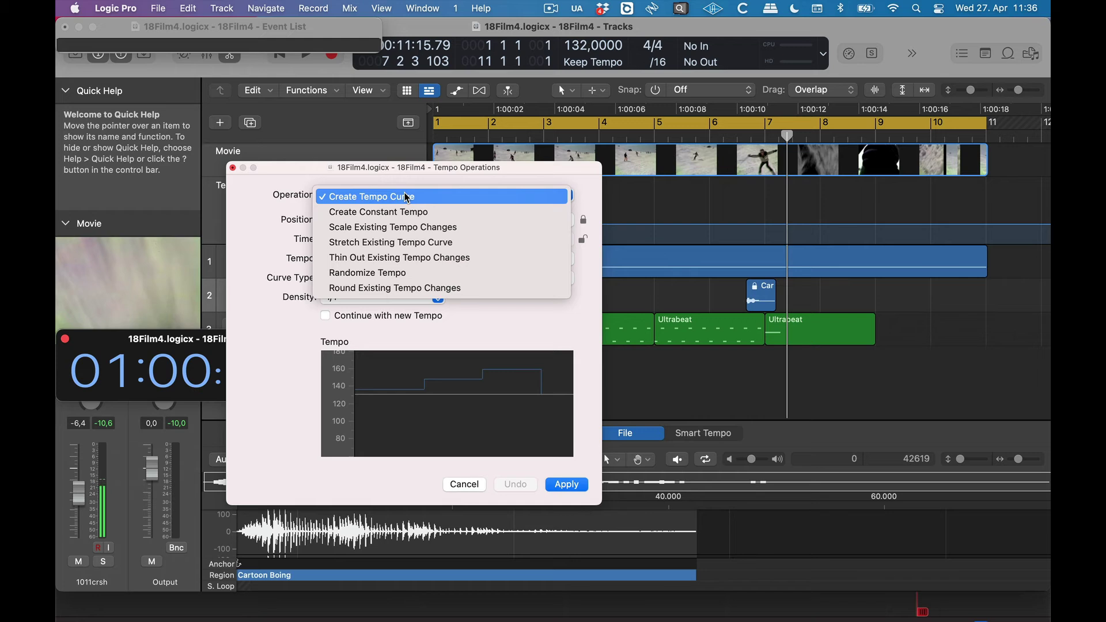
left_click(407, 197)
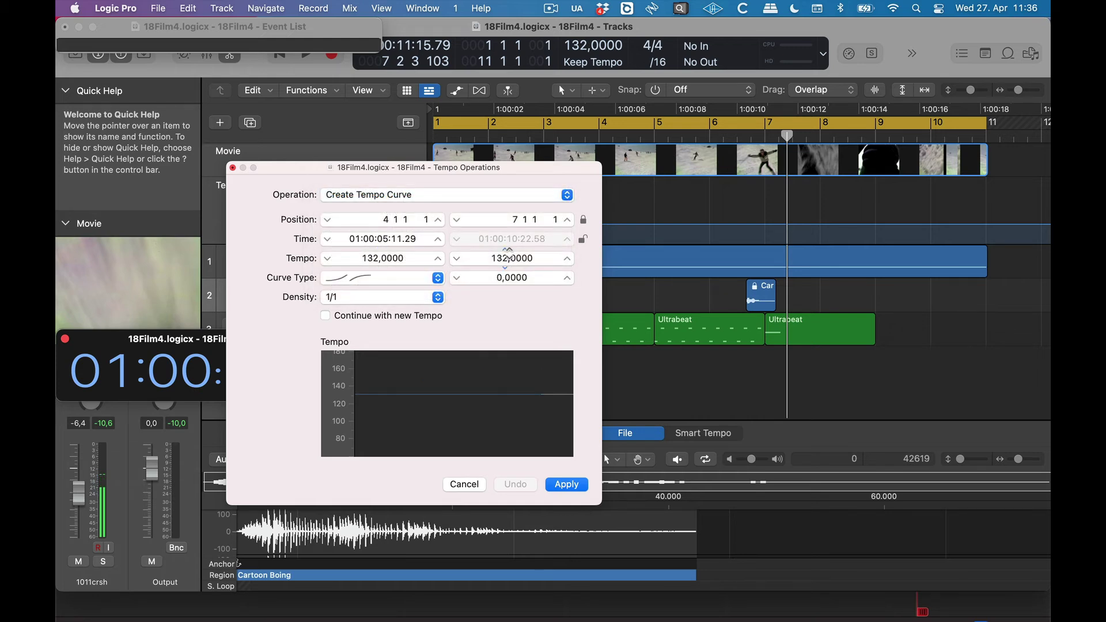
left_click_drag(506, 258, 504, 258)
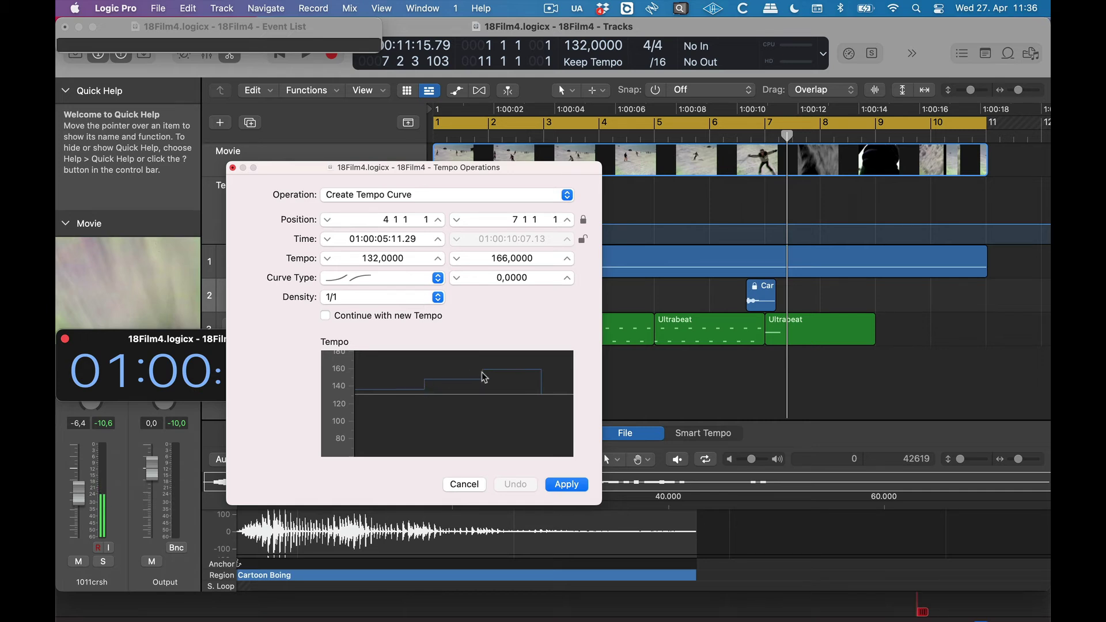
Set the tempo curve's density to 1/16, make it continue with the new tempo, and apply the operation
left_click(419, 302)
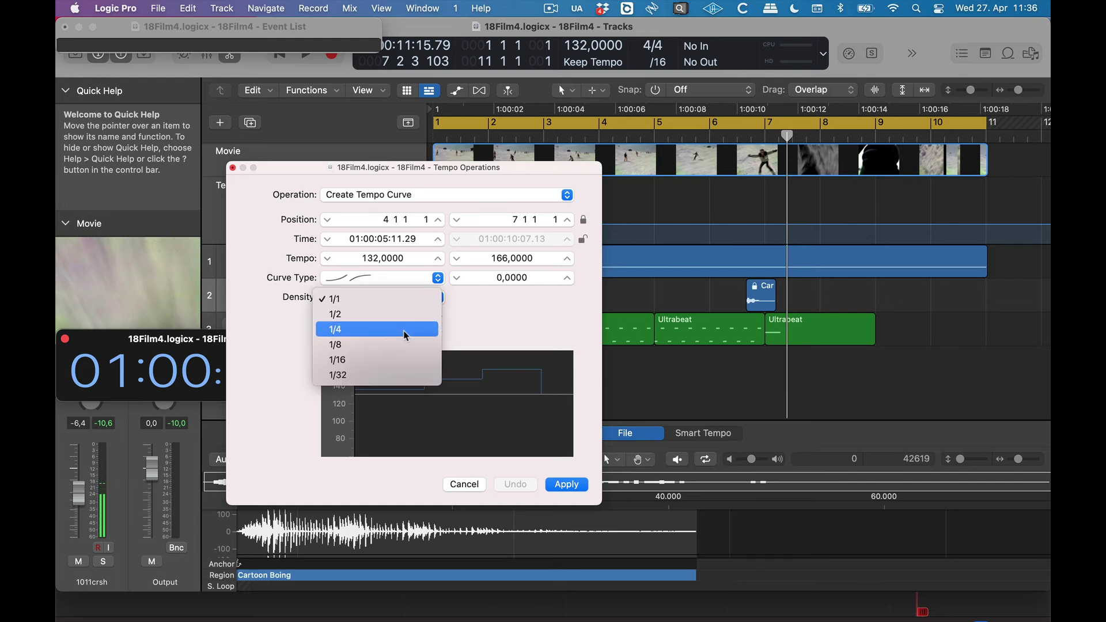
left_click(400, 360)
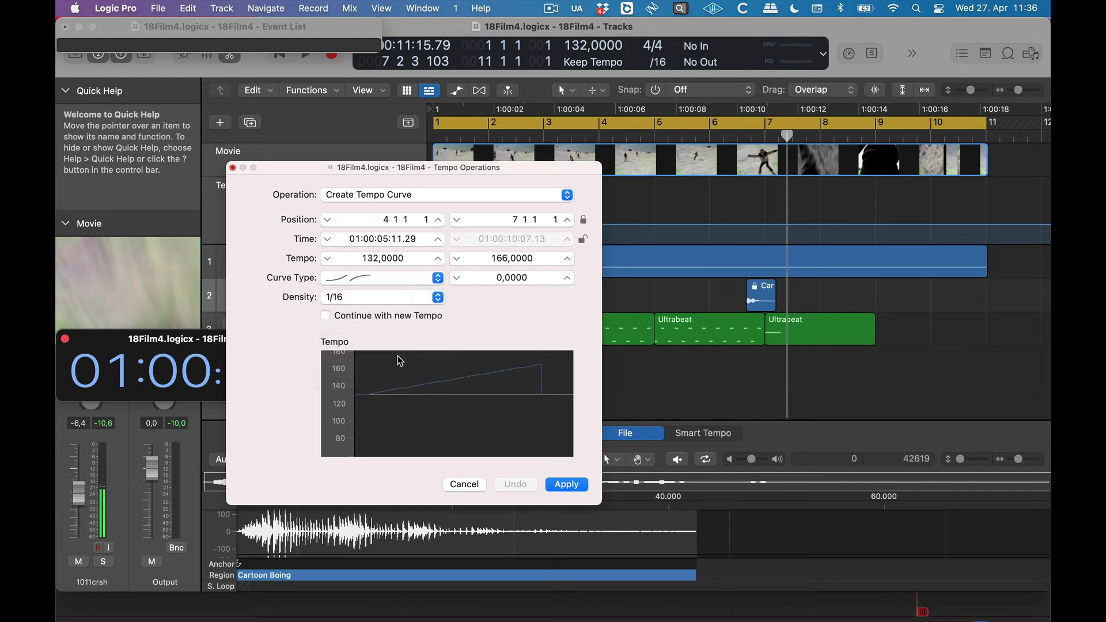
left_click(326, 316)
left_click(567, 486)
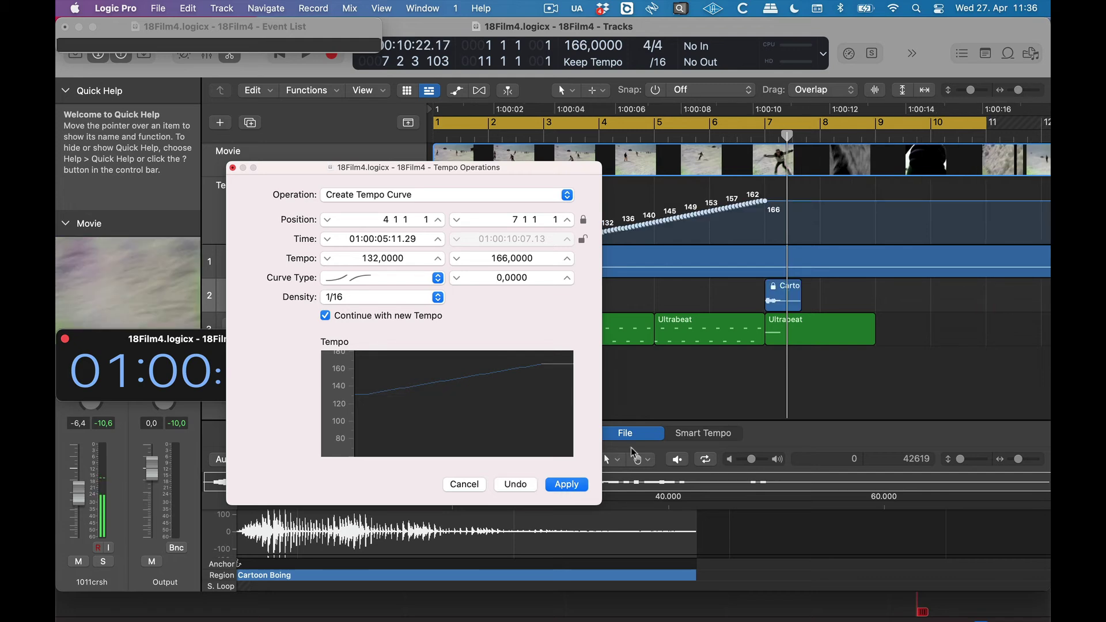
Move the Tempo Operations window off the tracks, play from just before bar 6 through the tempo ramp, and stop around 01:00:11
left_click_drag(338, 168, 697, 493)
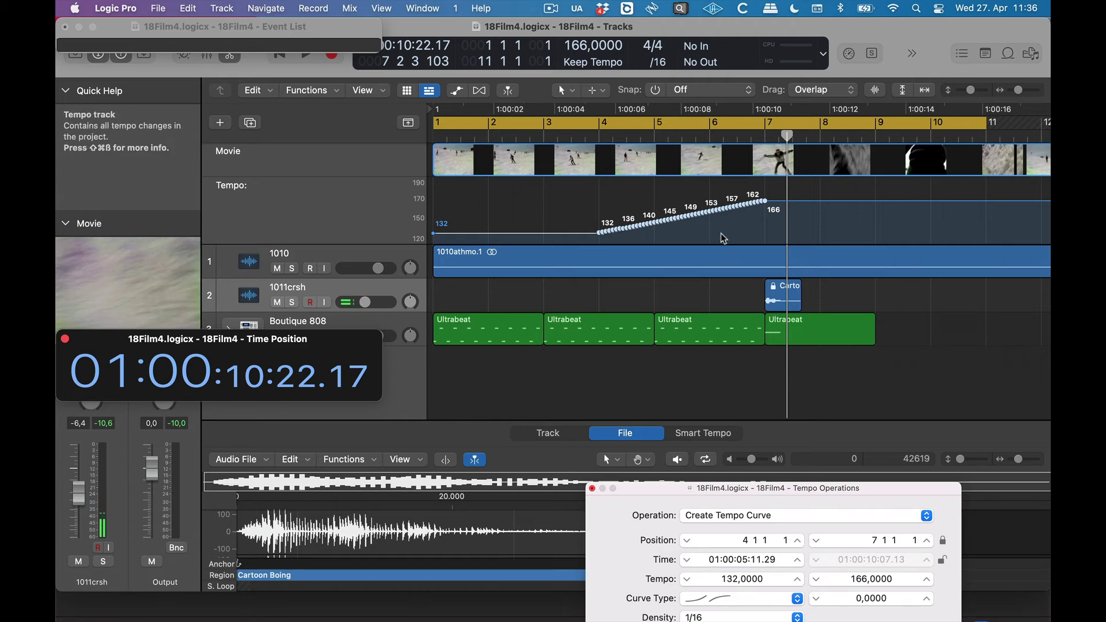
double_click(703, 134)
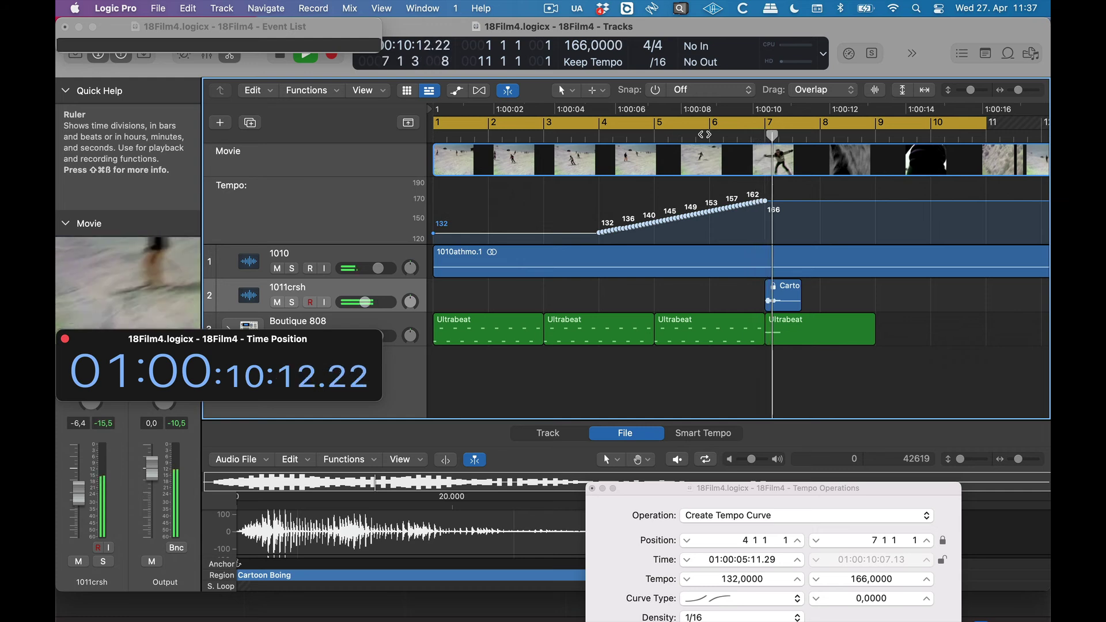
key("space")
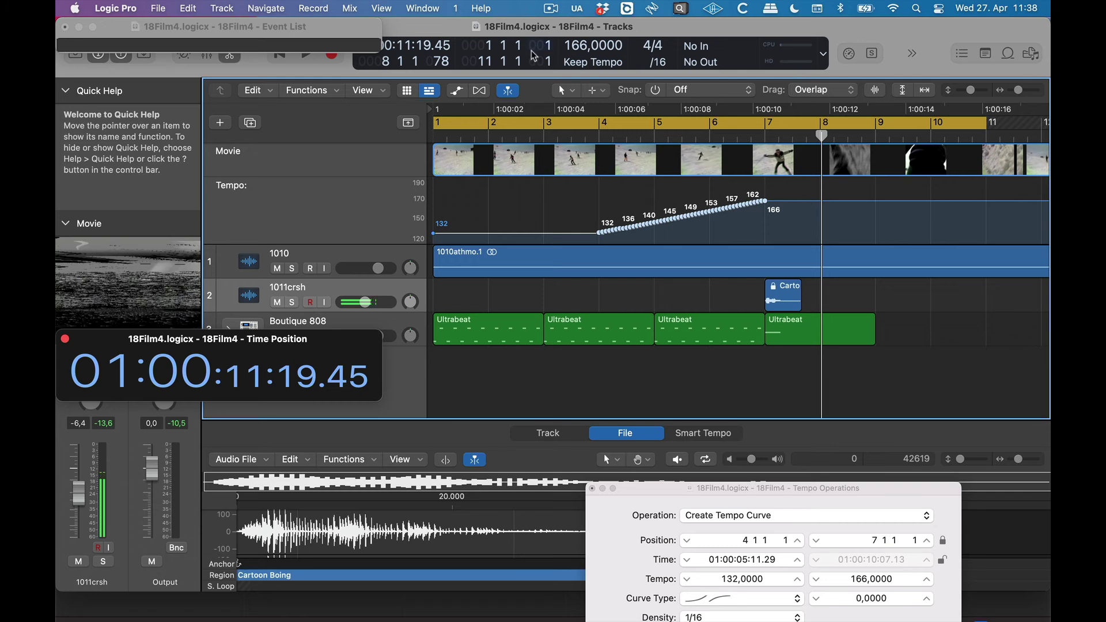
Inspect the Export Audio to Movie settings for filmtest2.mov and close the dialog without exporting
left_click(158, 8)
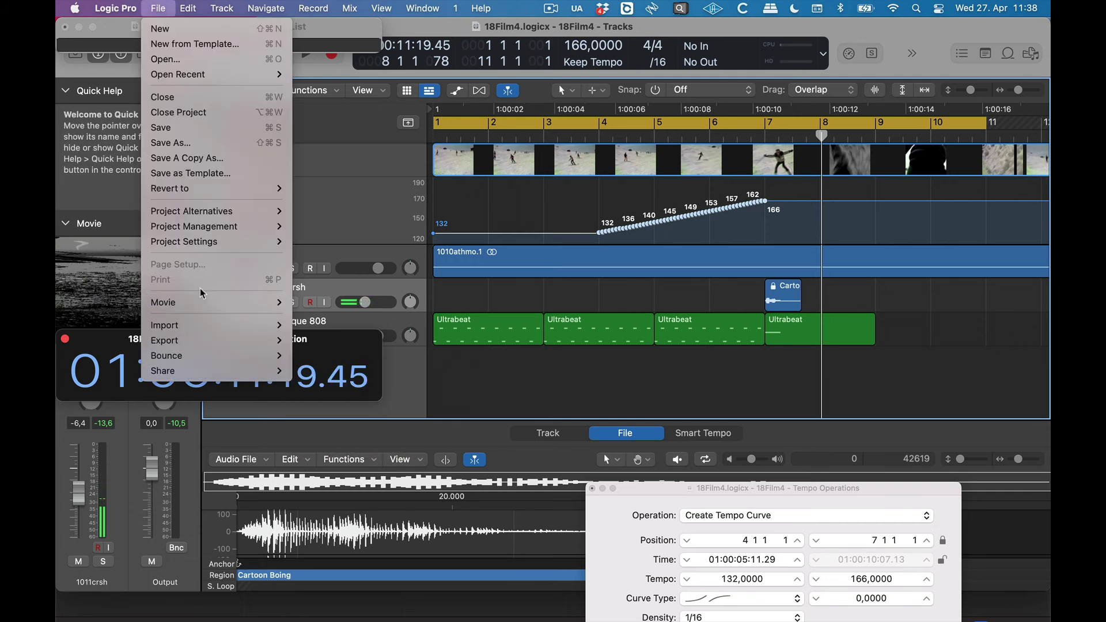
mouse_move(193, 346)
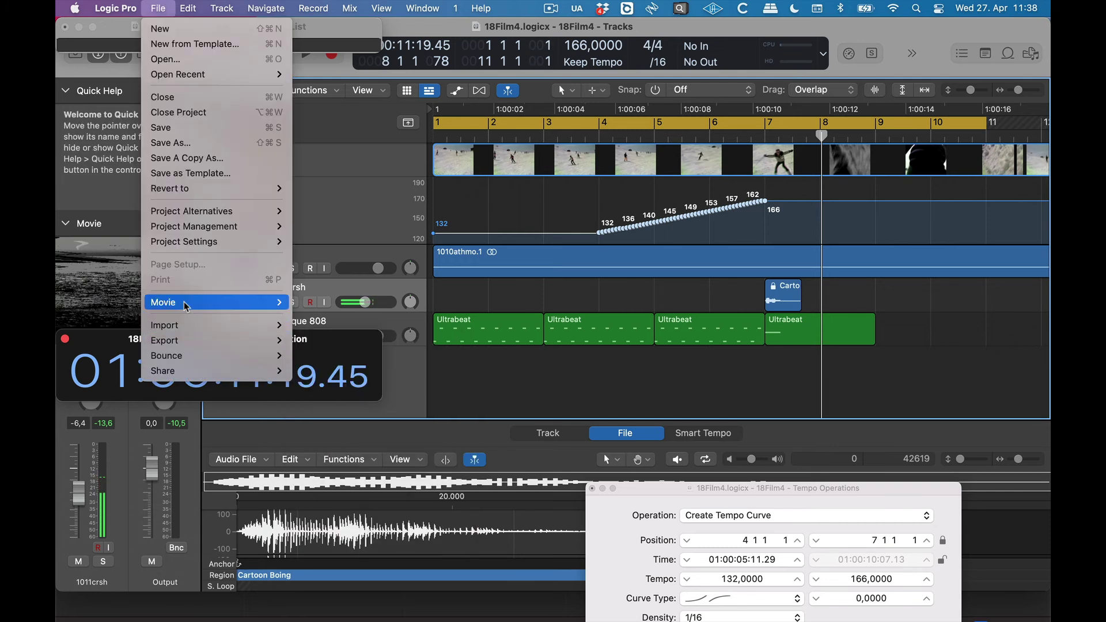
mouse_move(186, 306)
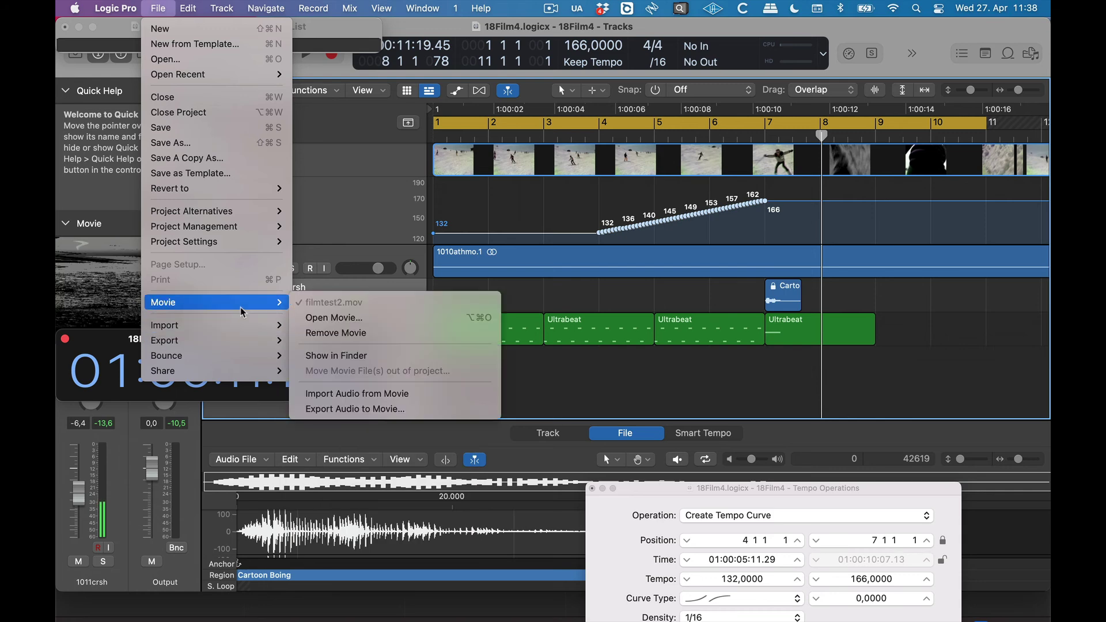
left_click(320, 410)
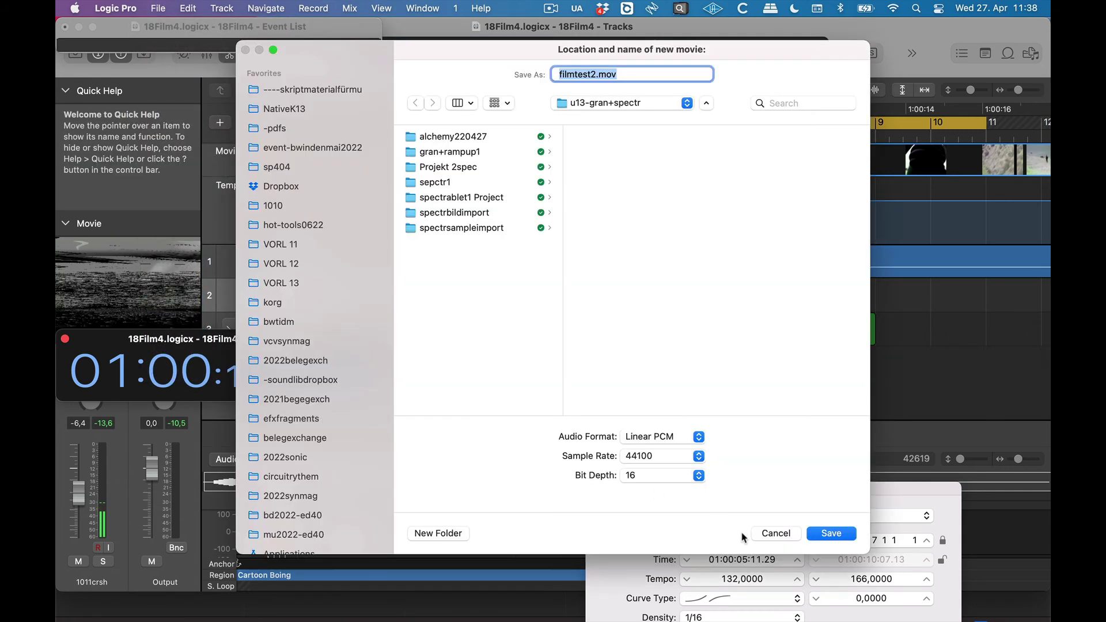
left_click(767, 535)
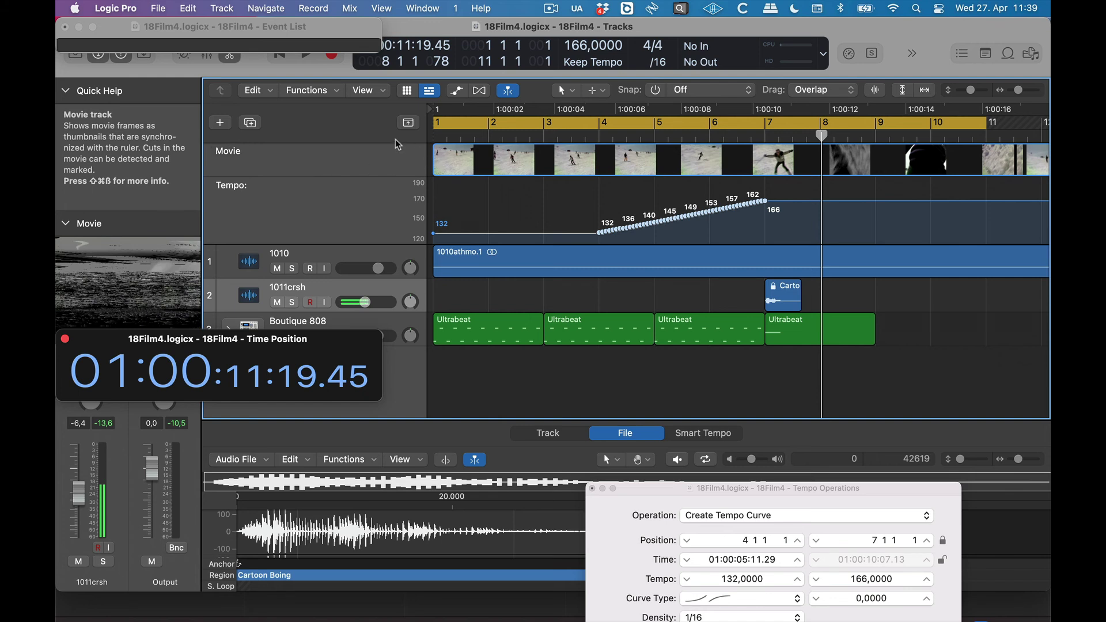
Create a marker set from the movie's scene cuts and move the playhead to 01:00:11:05.23
left_click(249, 157)
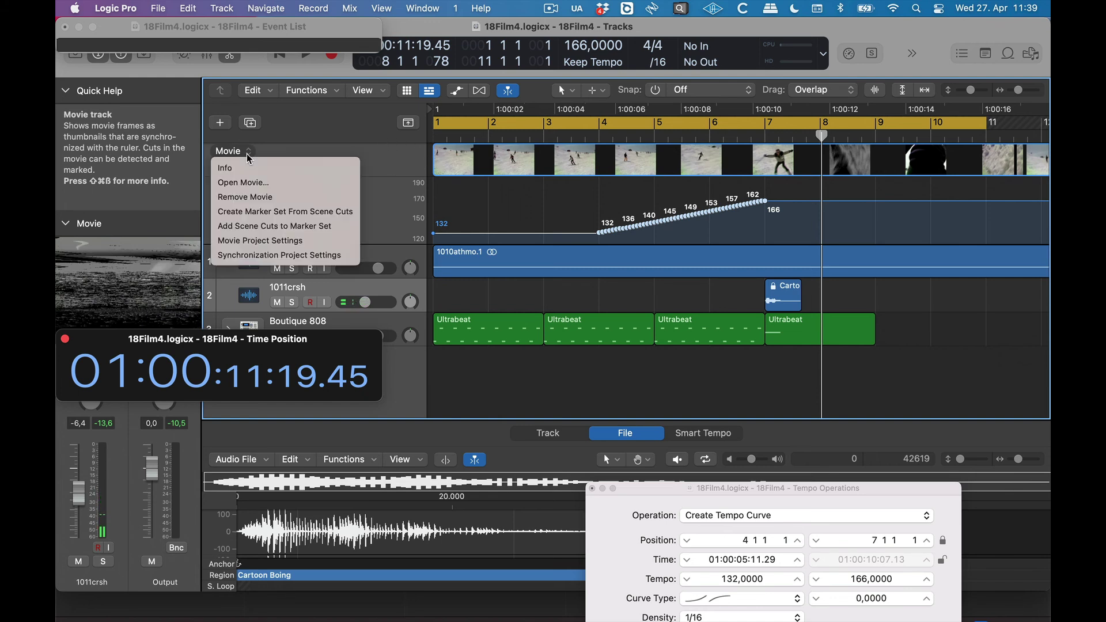
left_click(271, 212)
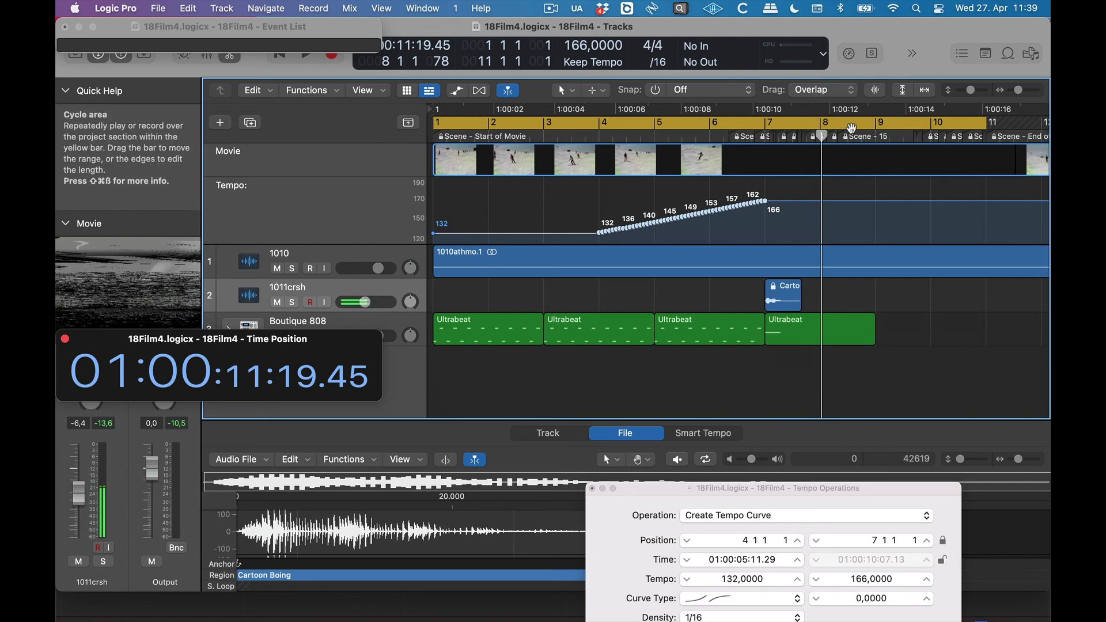
mouse_move(821, 136)
left_mouse_down()
mouse_move(727, 136)
mouse_move(799, 136)
left_mouse_up()
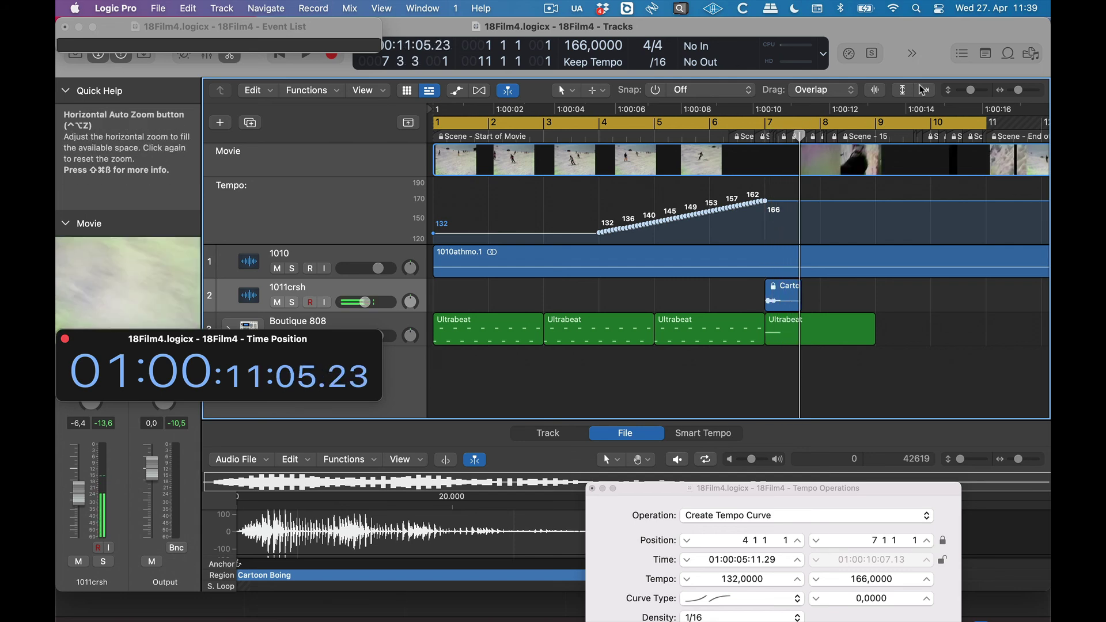
Show the Marker list and the global Marker track
left_click(962, 54)
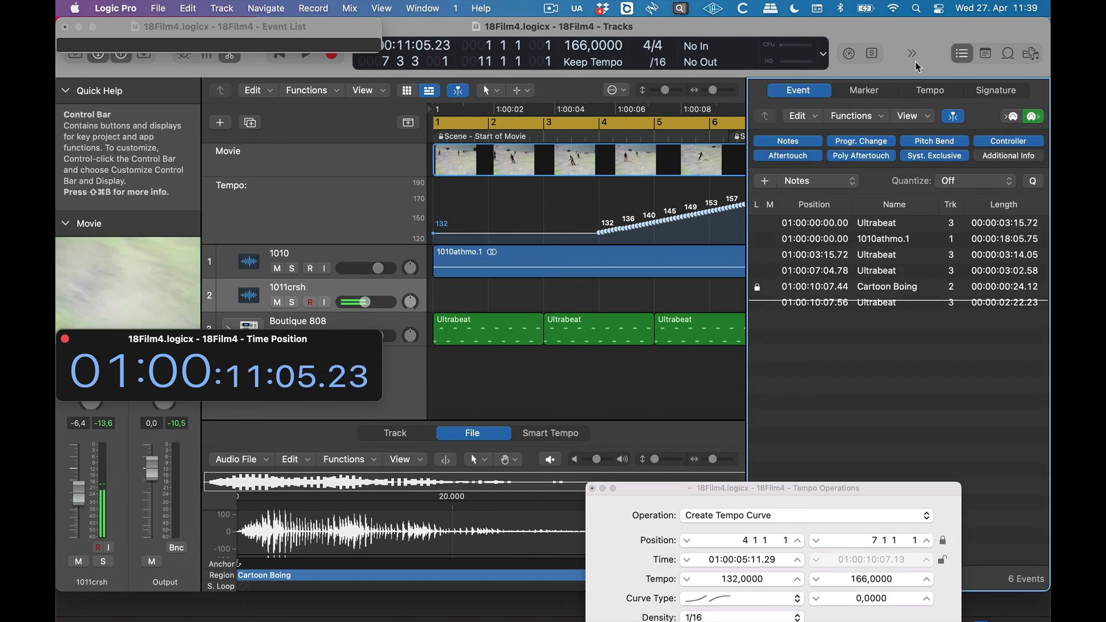
left_click(879, 91)
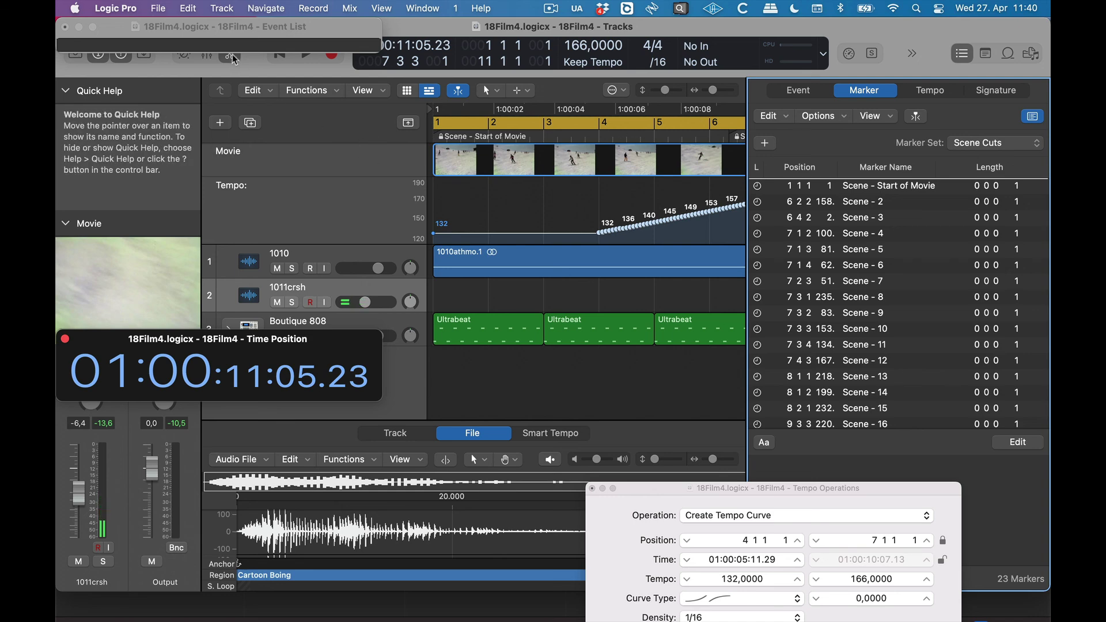
left_click(222, 8)
mouse_move(257, 218)
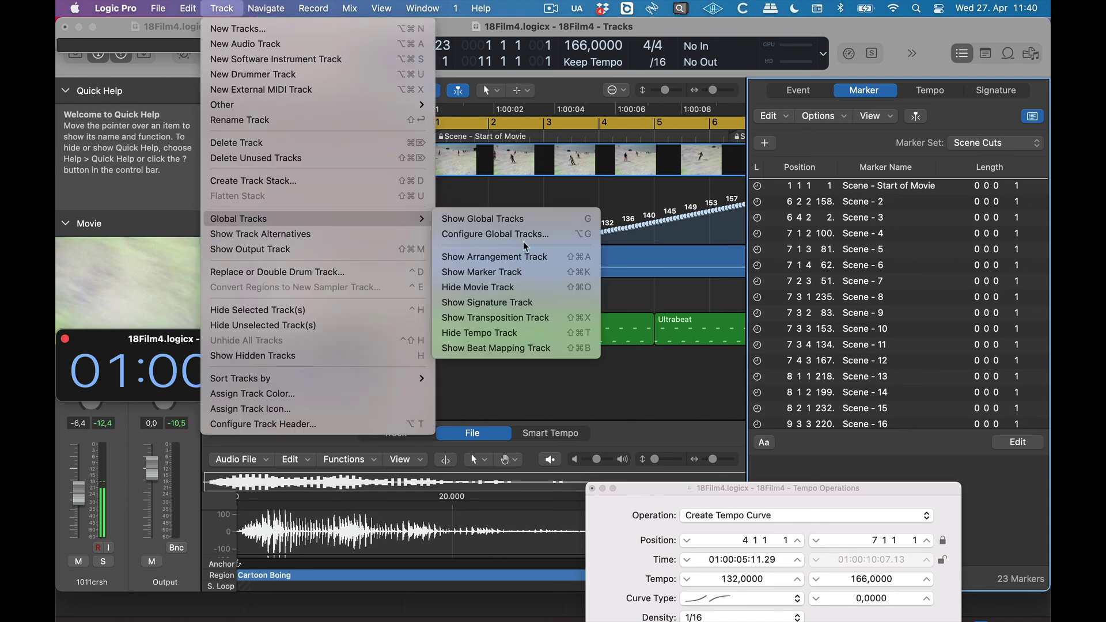
left_click(511, 276)
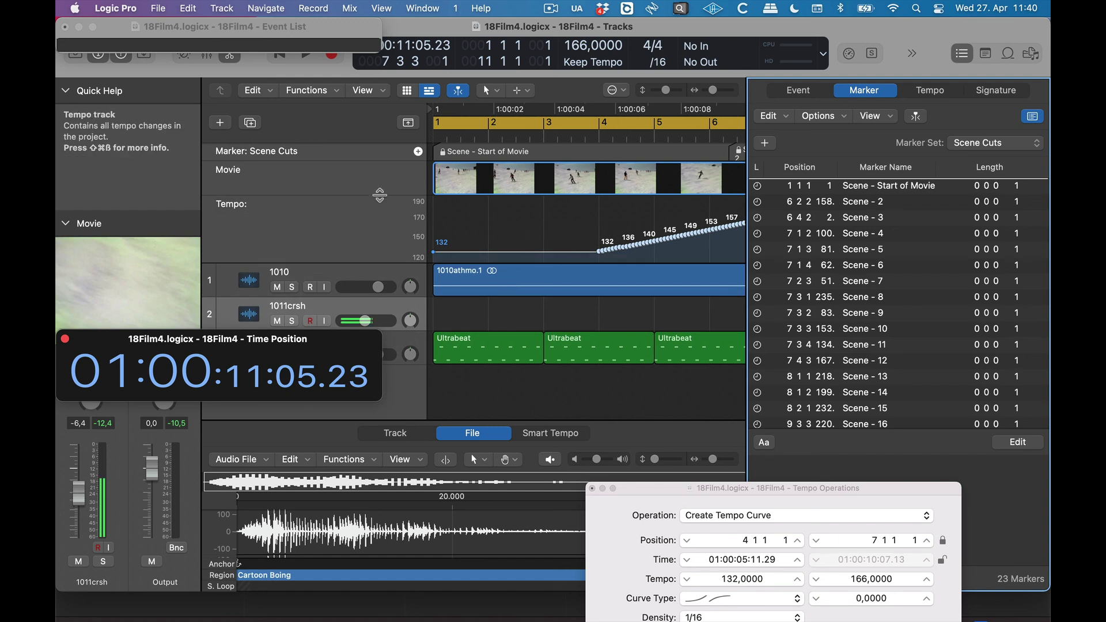
Create a new marker set for the Marker track and keep the suggested name Scene Cuts
left_click(305, 152)
mouse_move(355, 168)
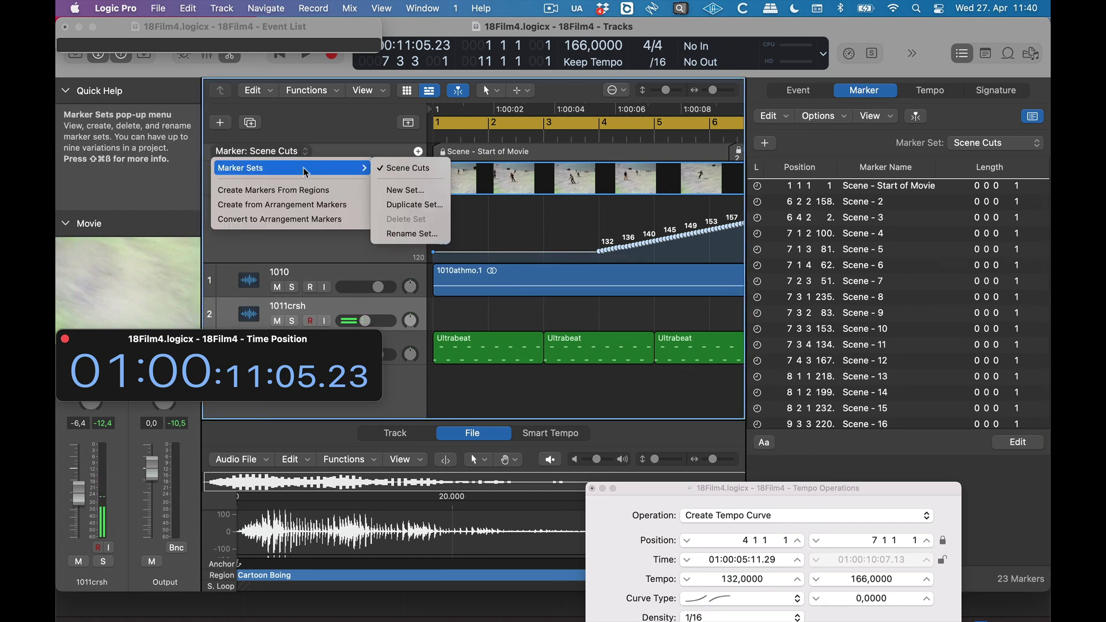
left_click(421, 189)
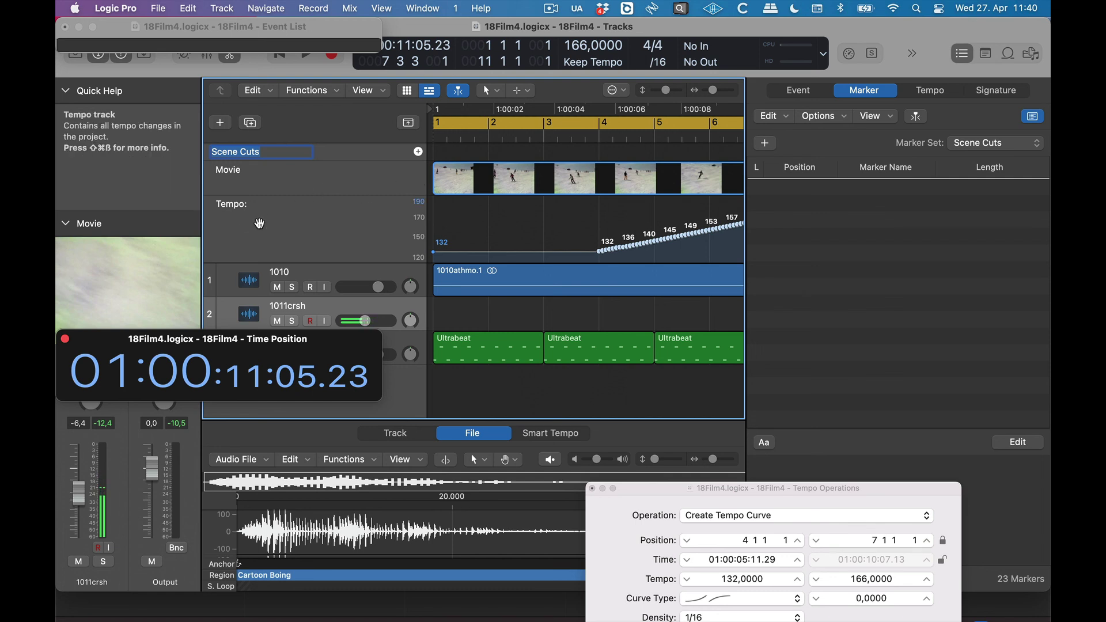
left_click(259, 218)
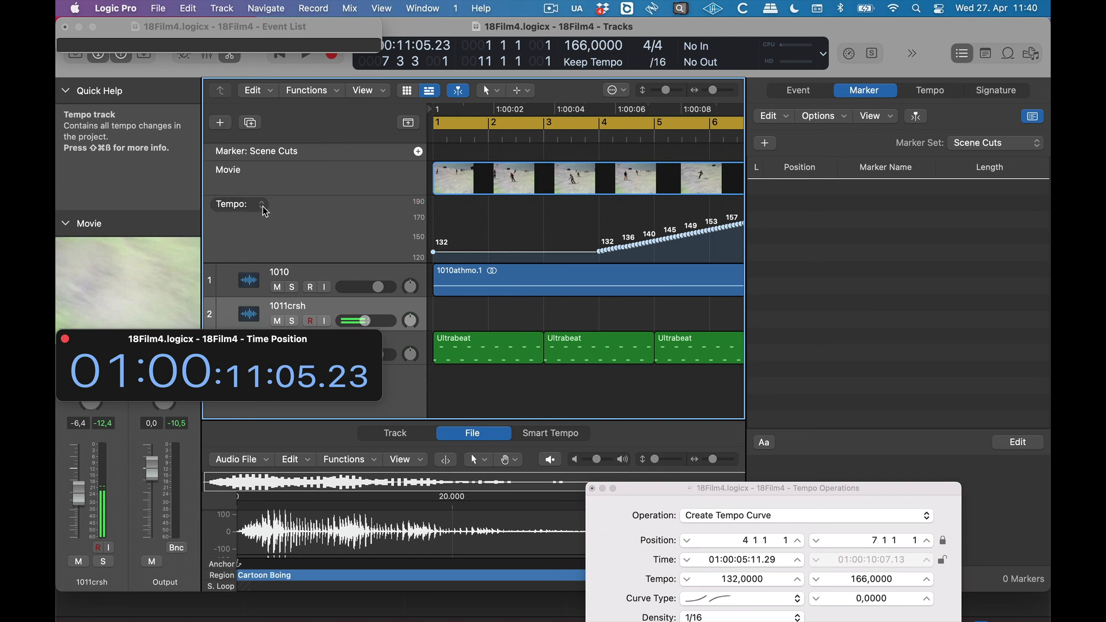
Examine the Tempo Sets options of the Tempo track and leave them without choosing one
left_click(263, 207)
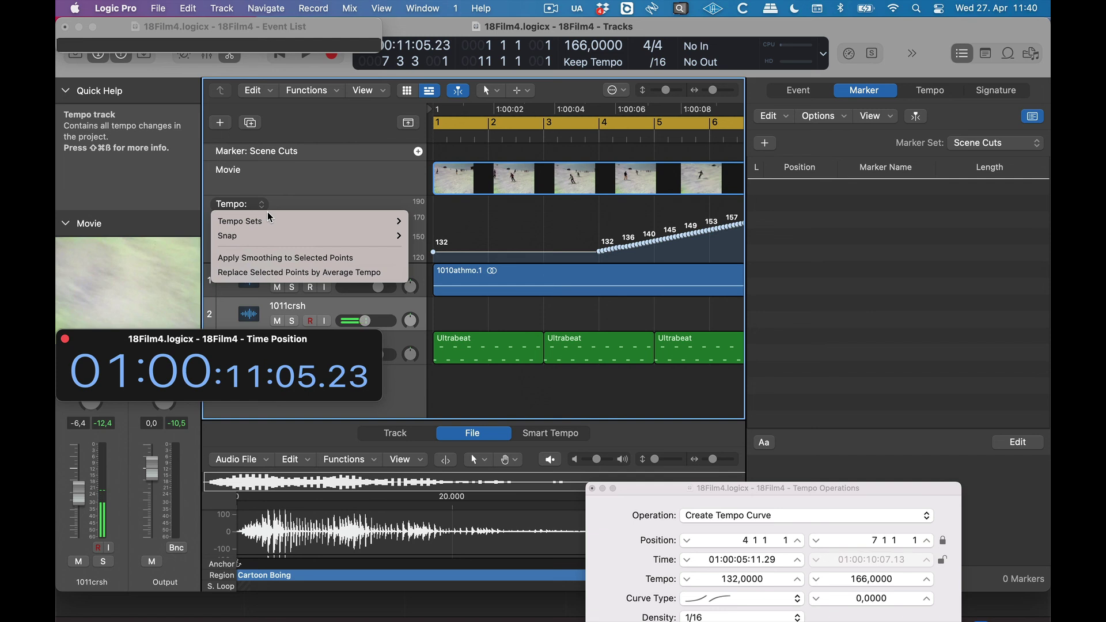
mouse_move(268, 224)
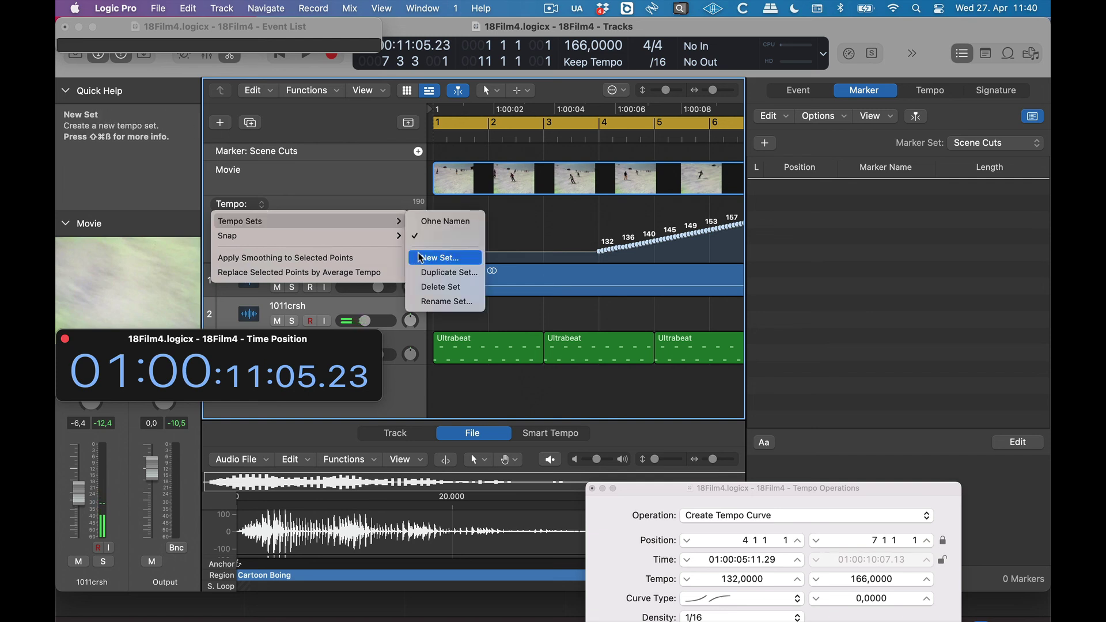
left_click(338, 132)
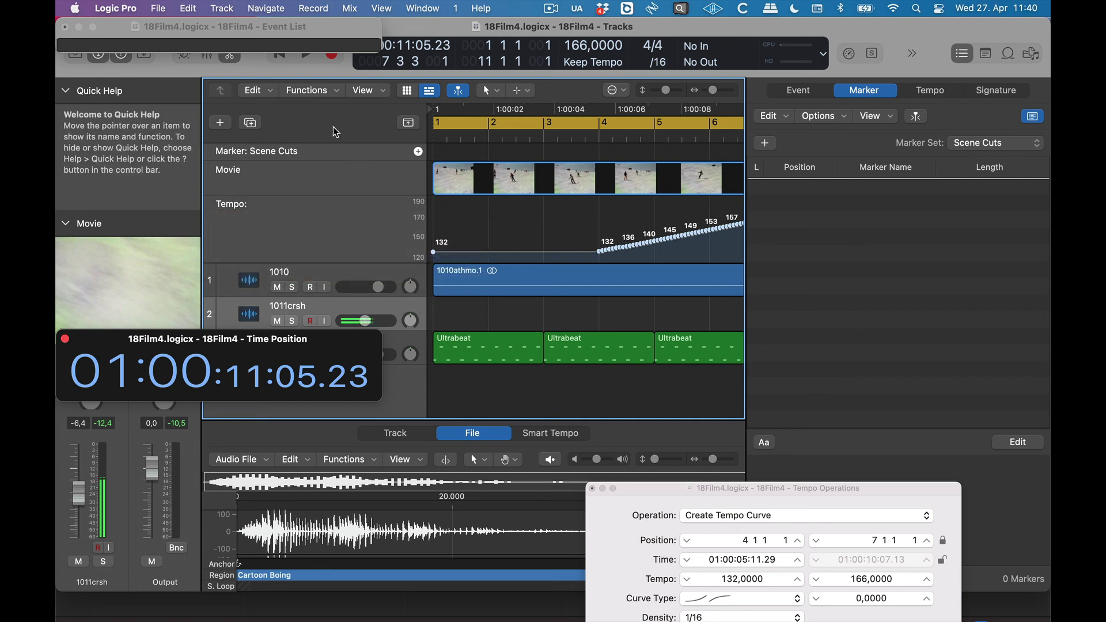